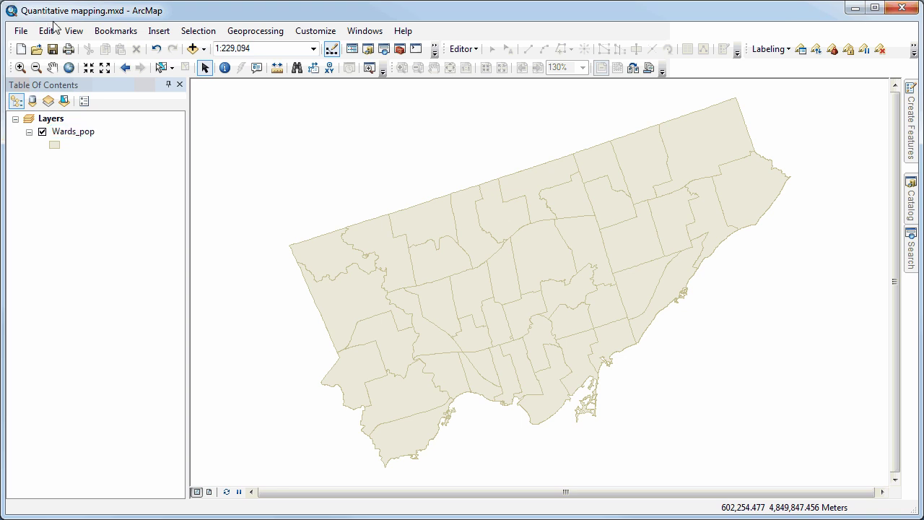
Open the Wards_pop attribute table to list its 44 wards with Pop_2011 values.
click(84, 138)
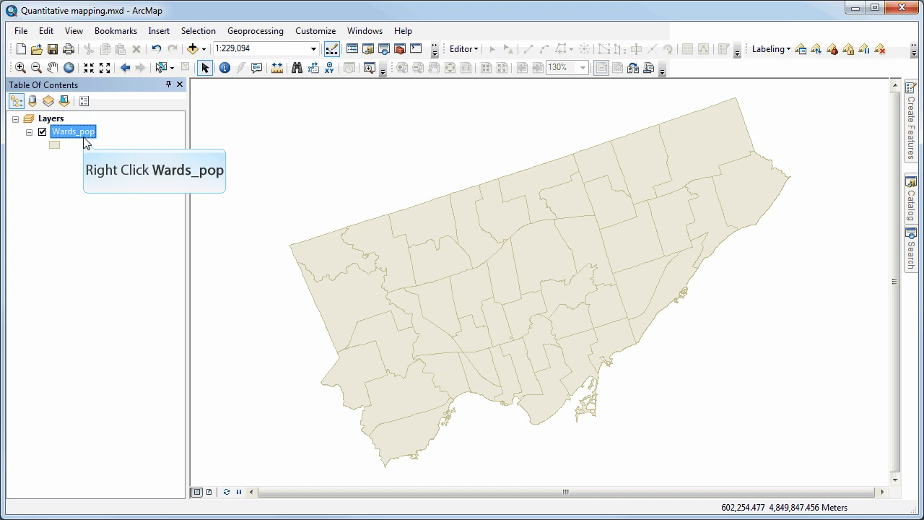
right_click(84, 137)
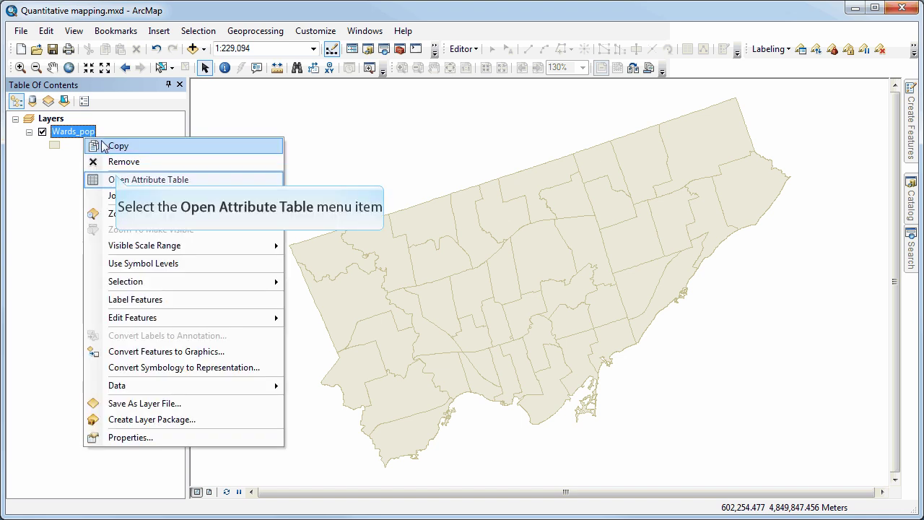
click(119, 180)
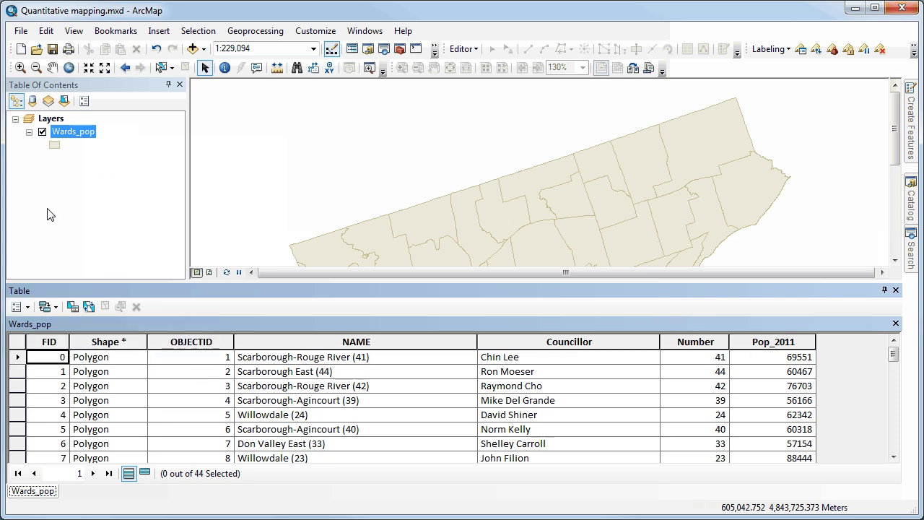
Add a Long Integer field named Area to the Wards_pop table.
click(27, 307)
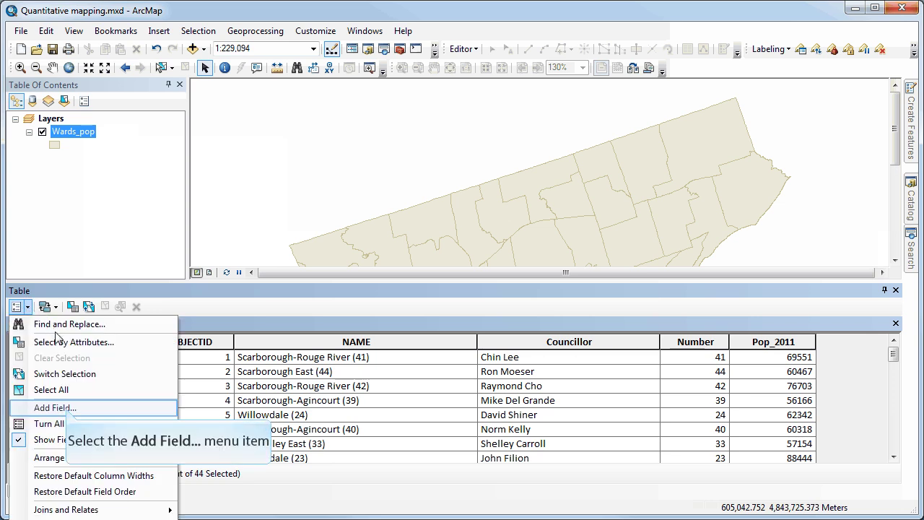
click(67, 408)
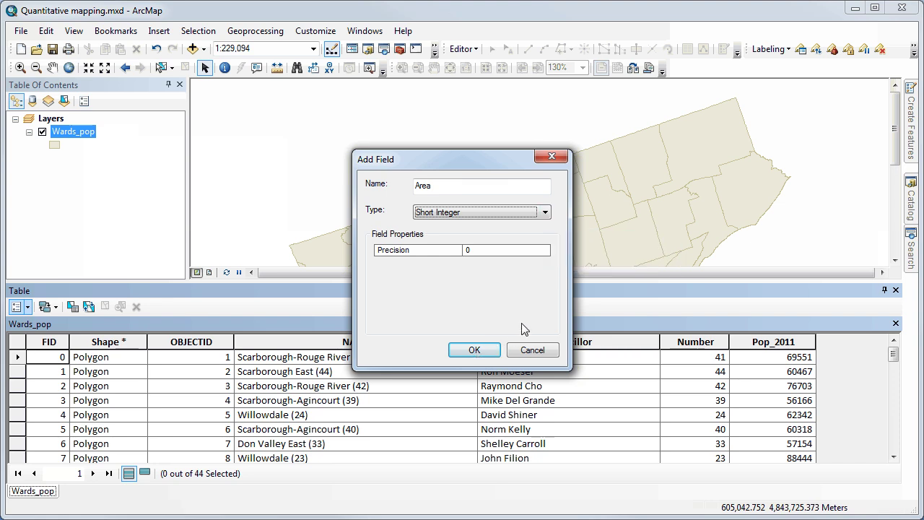
click(545, 213)
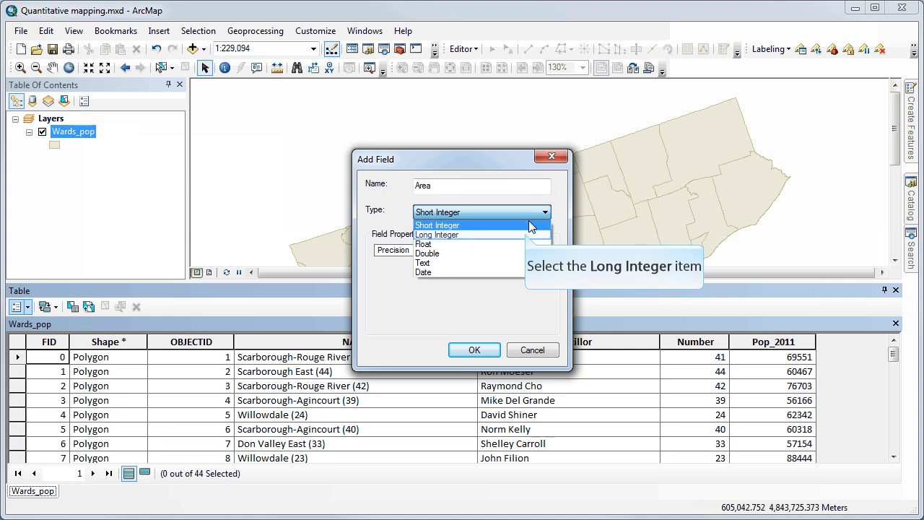
click(527, 236)
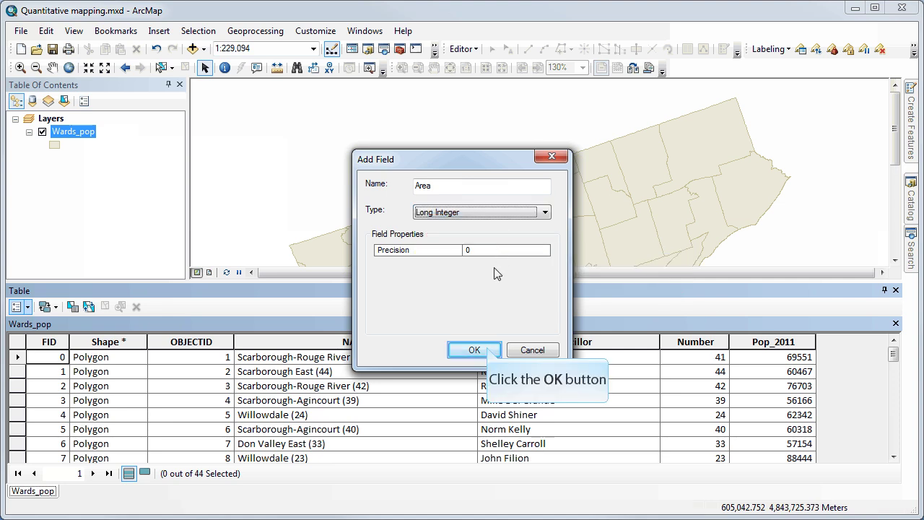
click(490, 352)
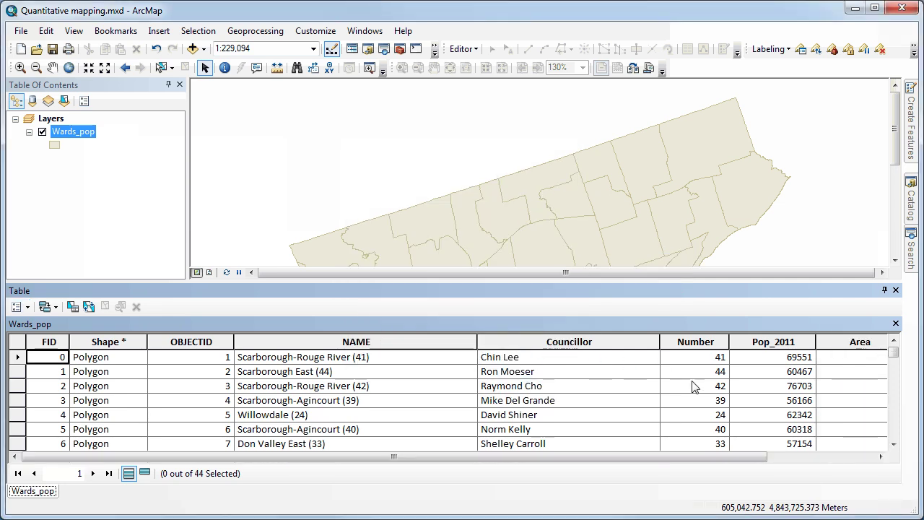
drag(743, 456, 849, 454)
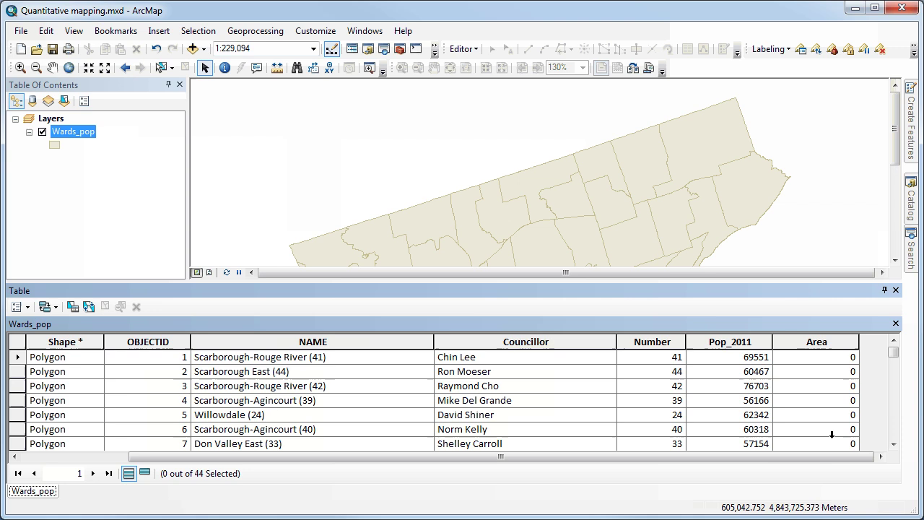
Calculate Area as each ward's geometry area in square kilometres and check the filled values.
right_click(824, 344)
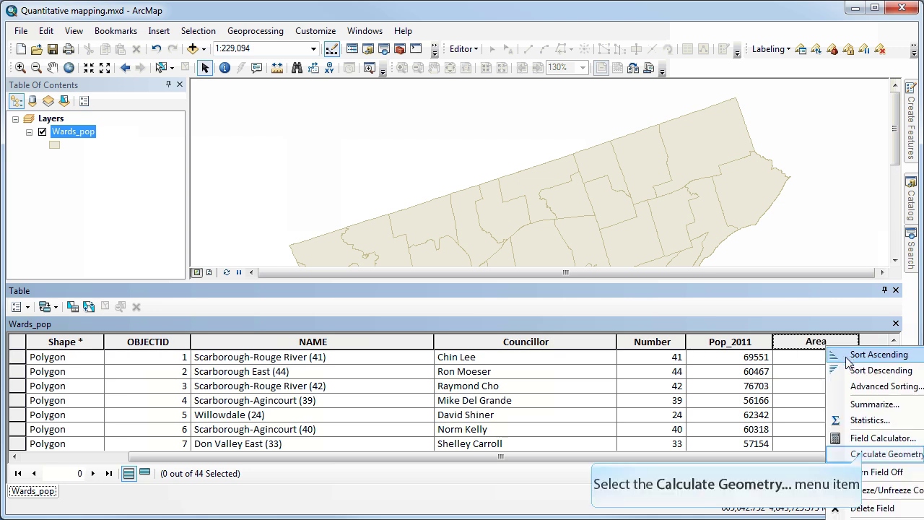
click(864, 454)
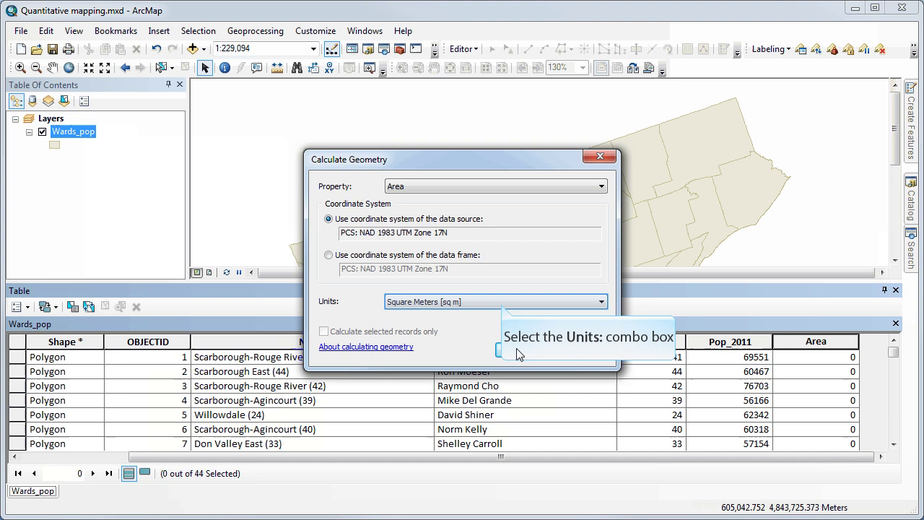
click(498, 303)
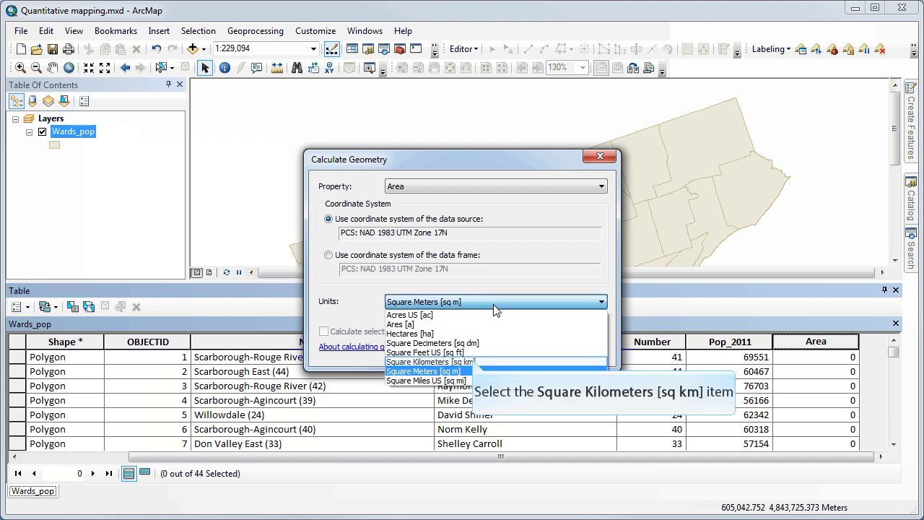
click(483, 361)
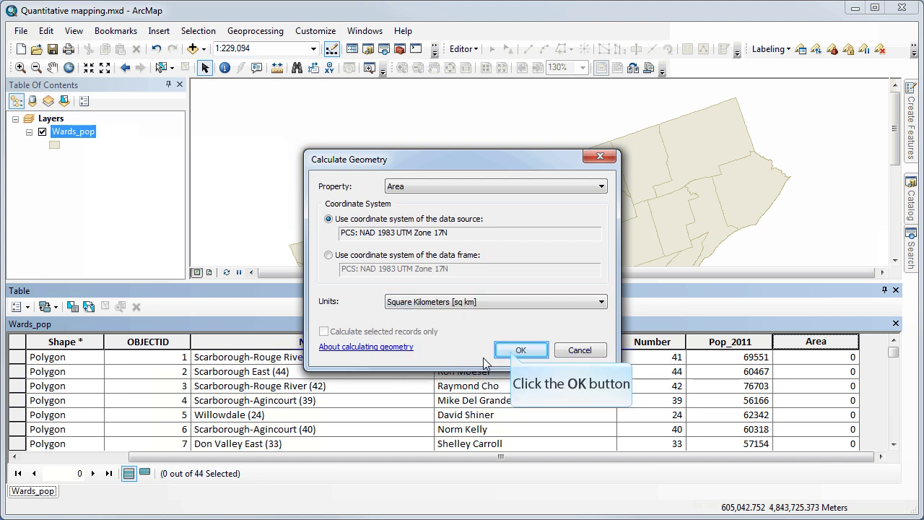
click(510, 350)
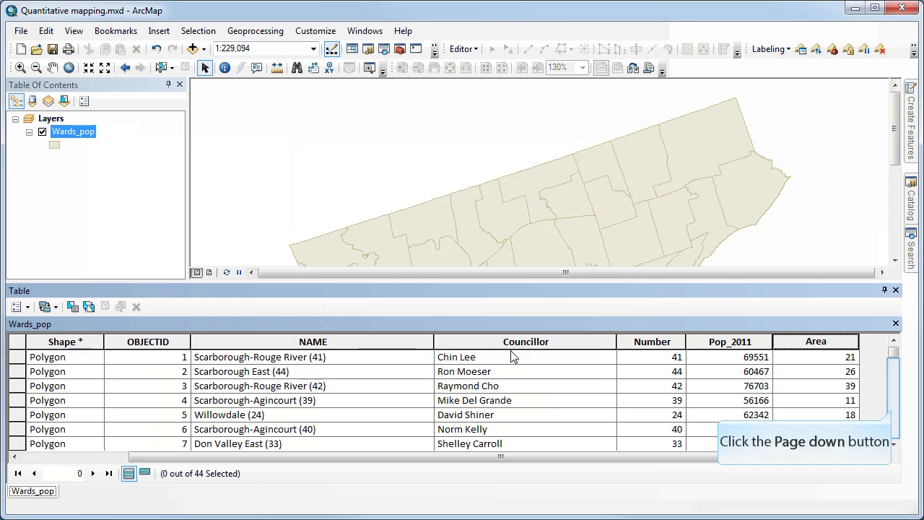
click(893, 409)
click(893, 408)
click(893, 408)
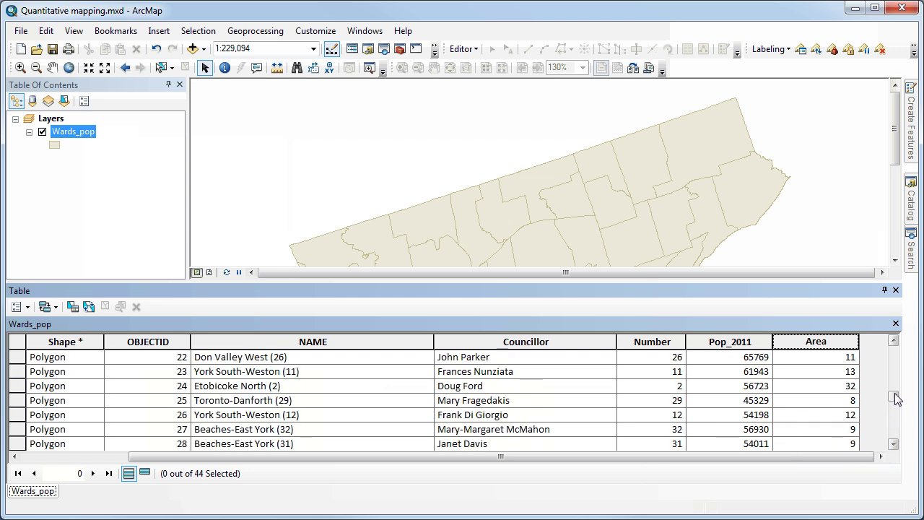
drag(895, 400, 897, 350)
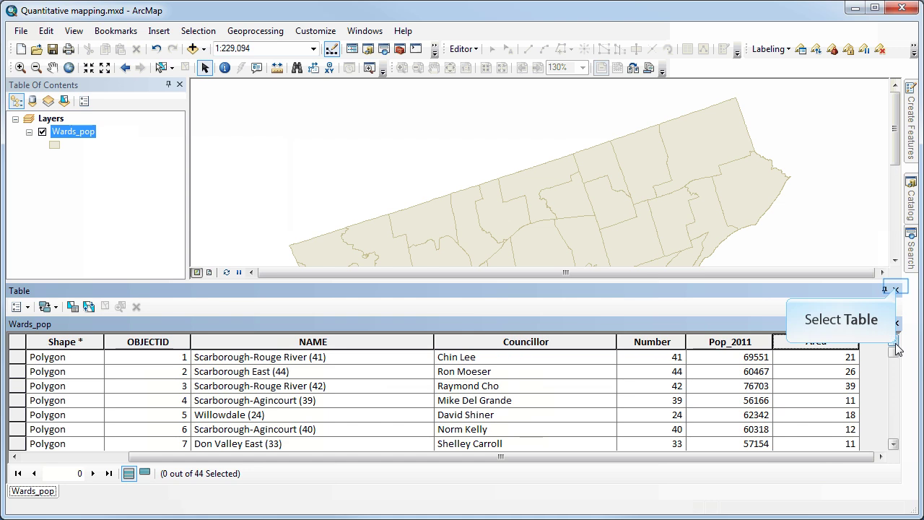
Close the table and symbolize Wards_pop with graduated colours of Pop_2011 normalized by Area.
click(896, 289)
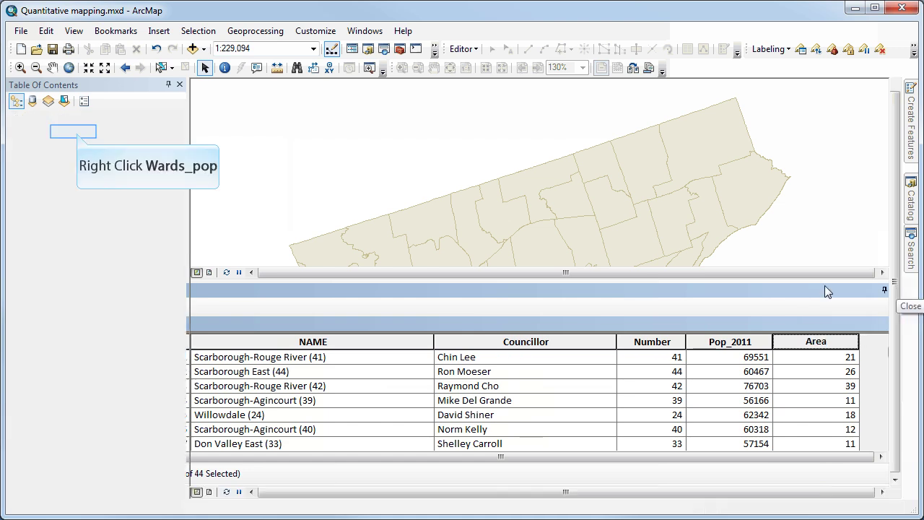
right_click(77, 132)
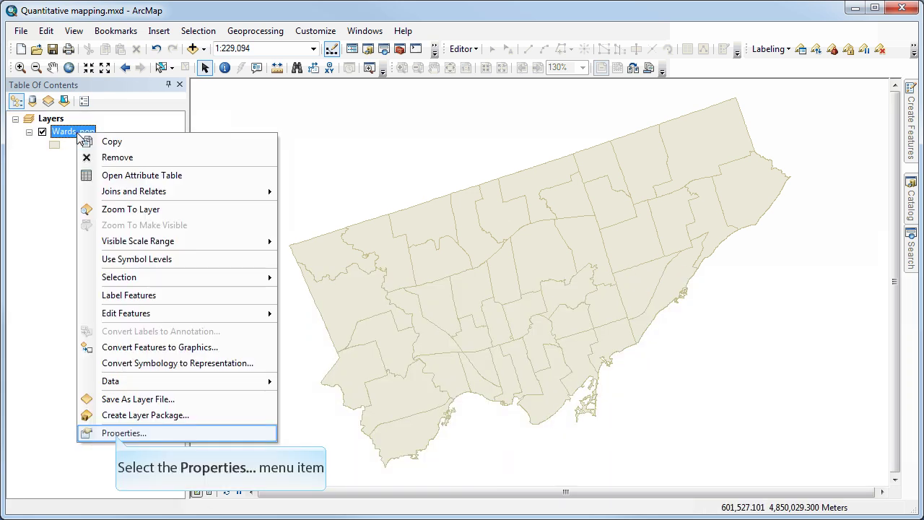
click(119, 433)
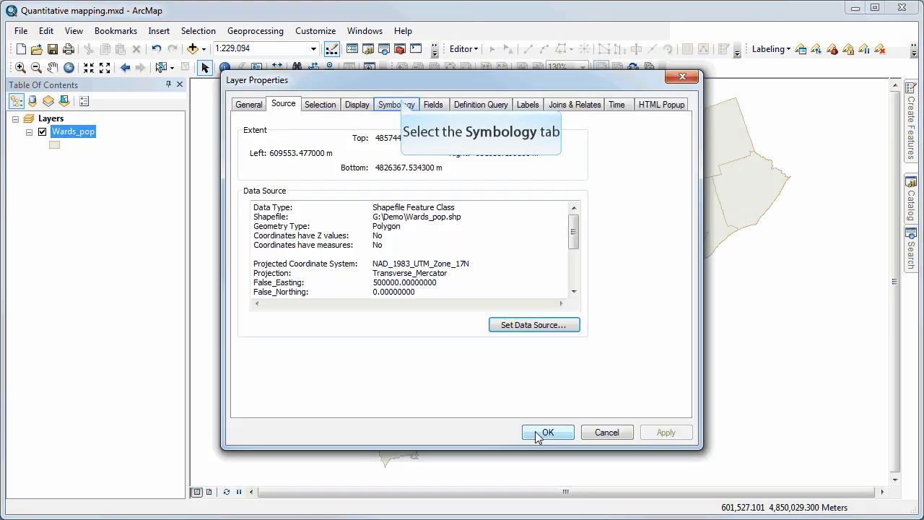
click(389, 104)
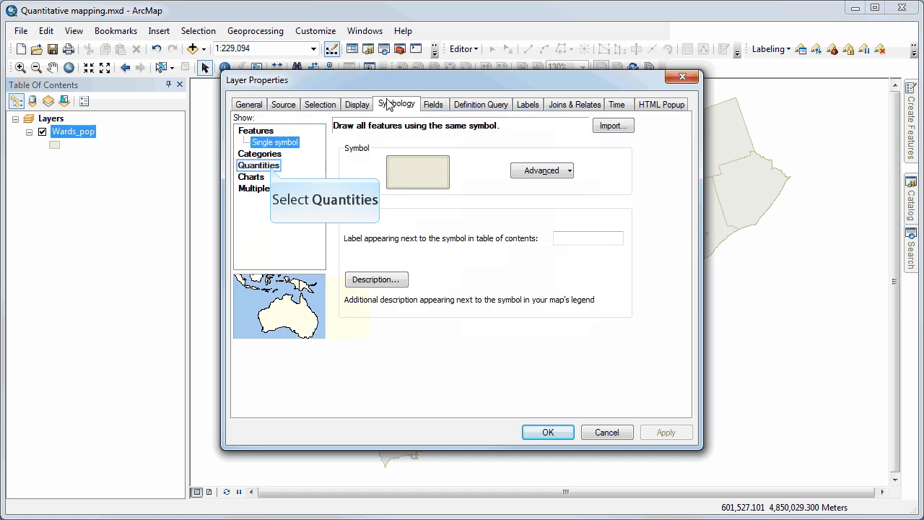
click(272, 166)
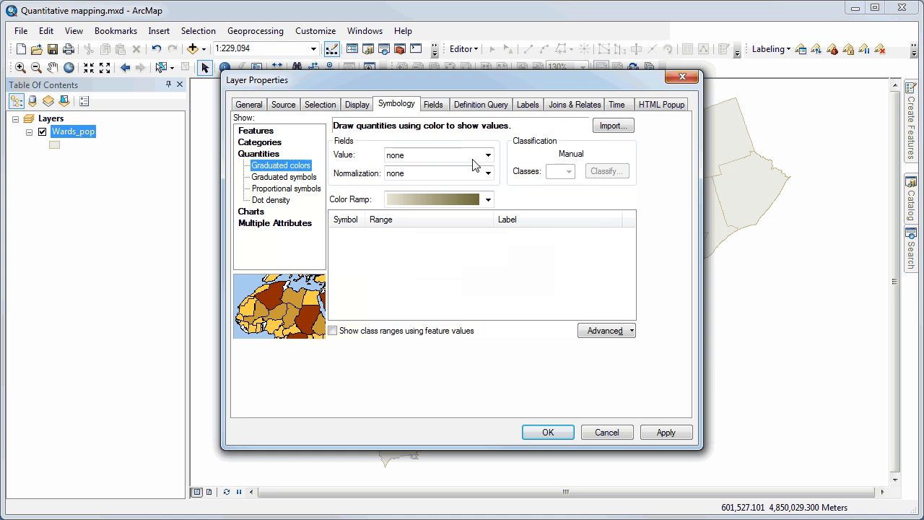
click(488, 155)
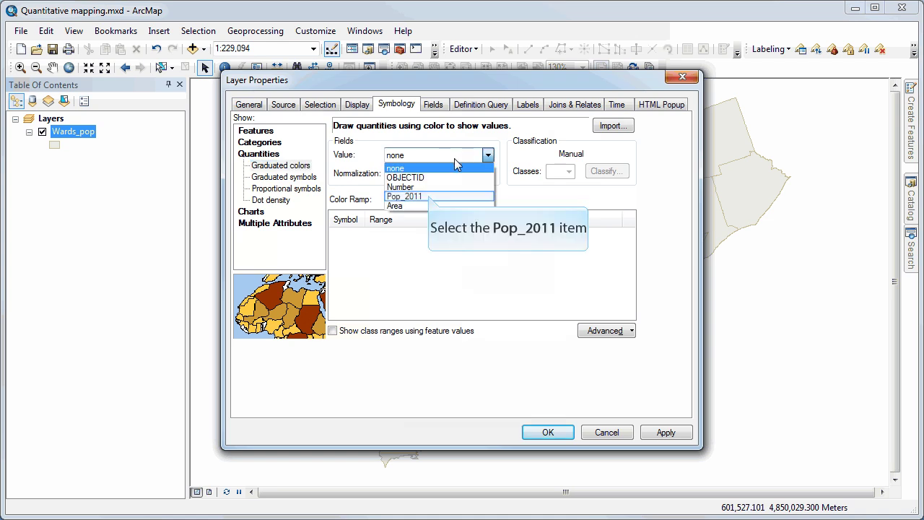
click(428, 194)
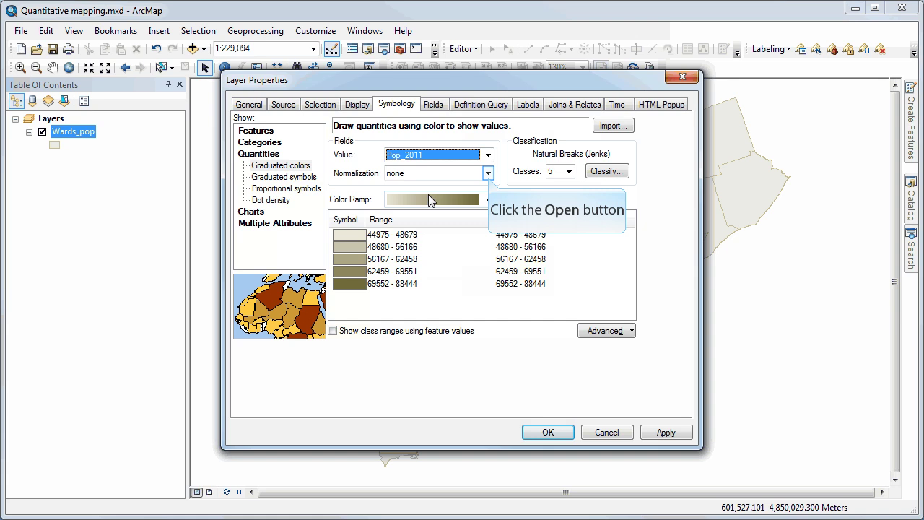
click(488, 176)
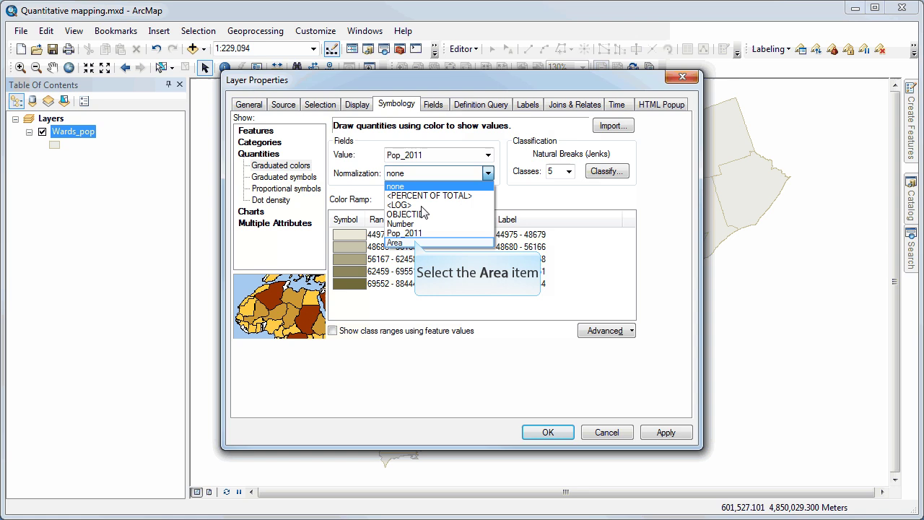
click(404, 243)
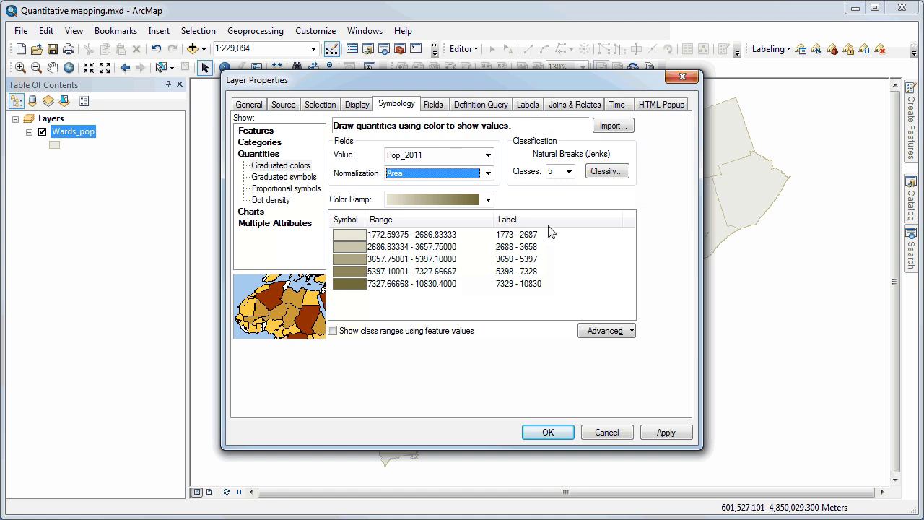
Change the classification to the Quantile method with 4 classes.
click(604, 172)
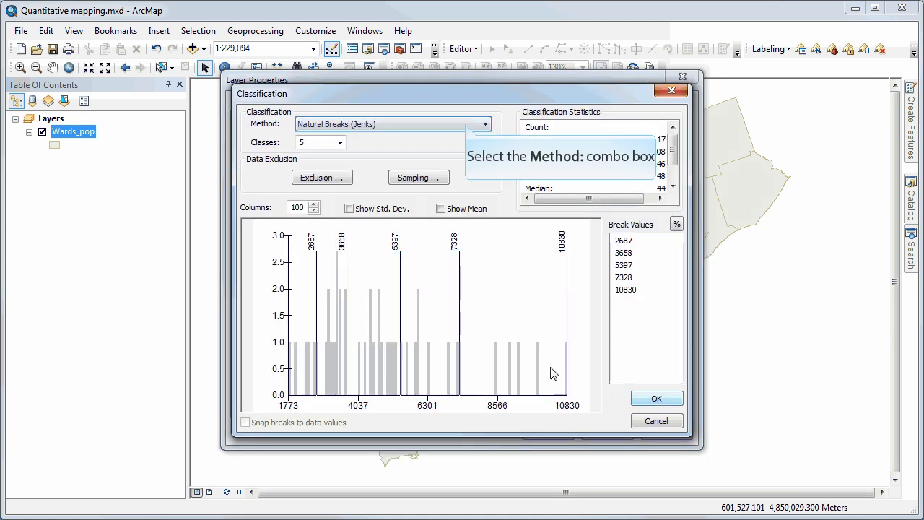
click(466, 124)
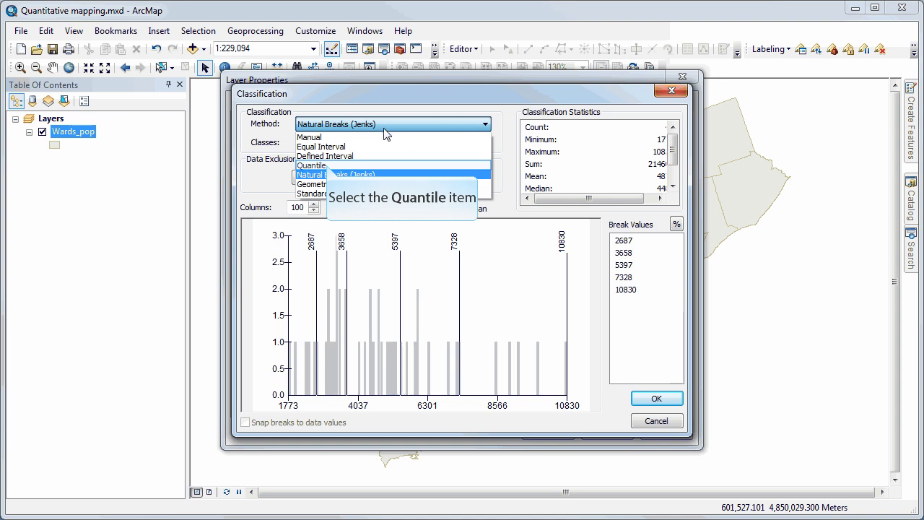
click(331, 165)
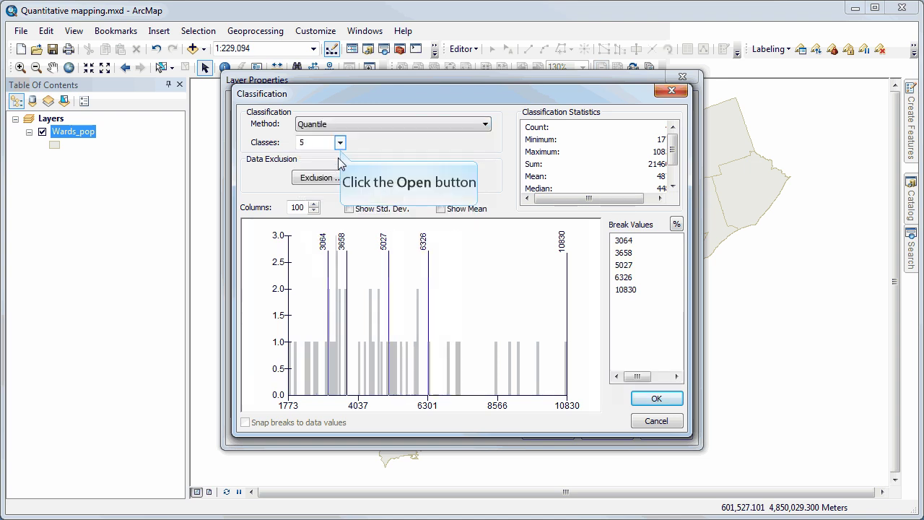
click(339, 143)
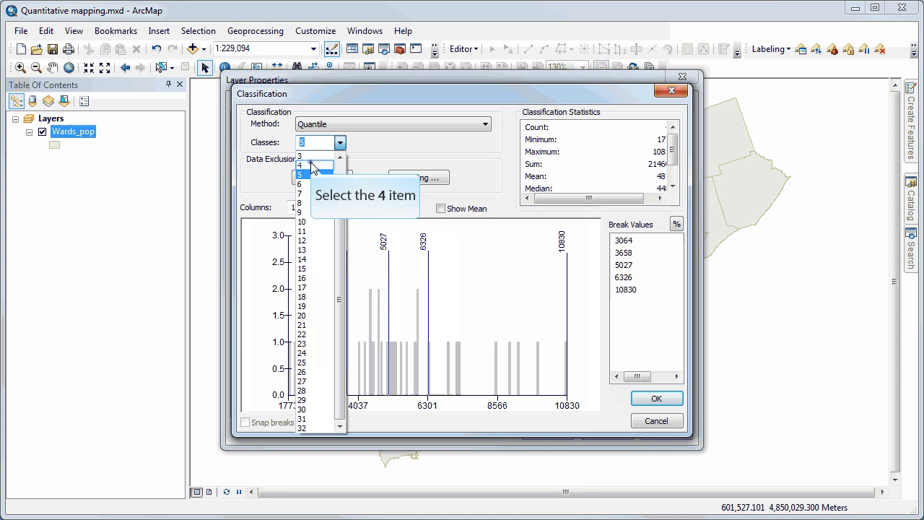
click(310, 162)
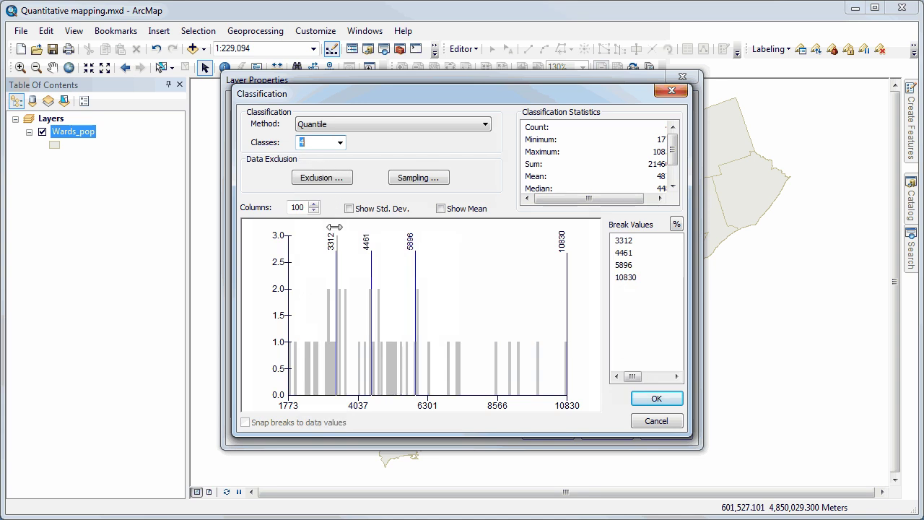
Try manual class breaks, typing 500 for one, then revert to the Quantile breaks.
mouse_move(336, 276)
mouse_down()
mouse_move(301, 276)
mouse_move(322, 276)
mouse_up()
click(625, 253)
text(500)
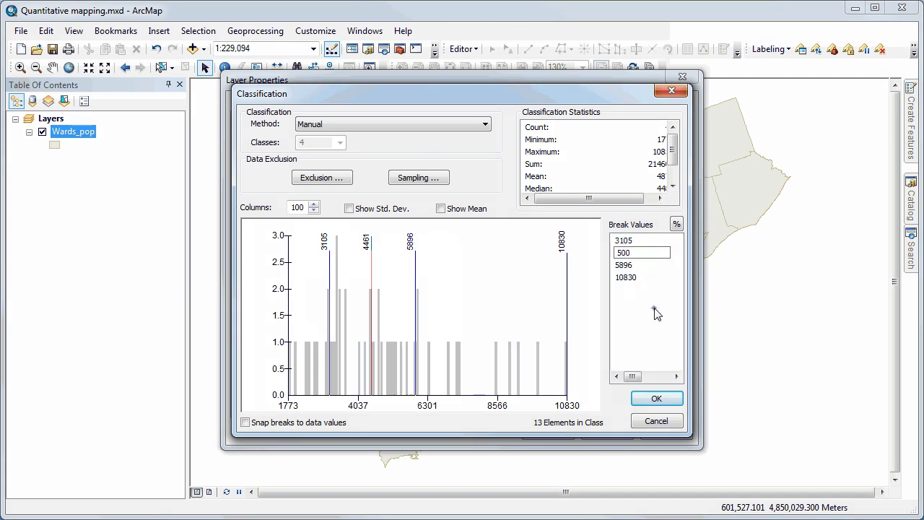
click(656, 312)
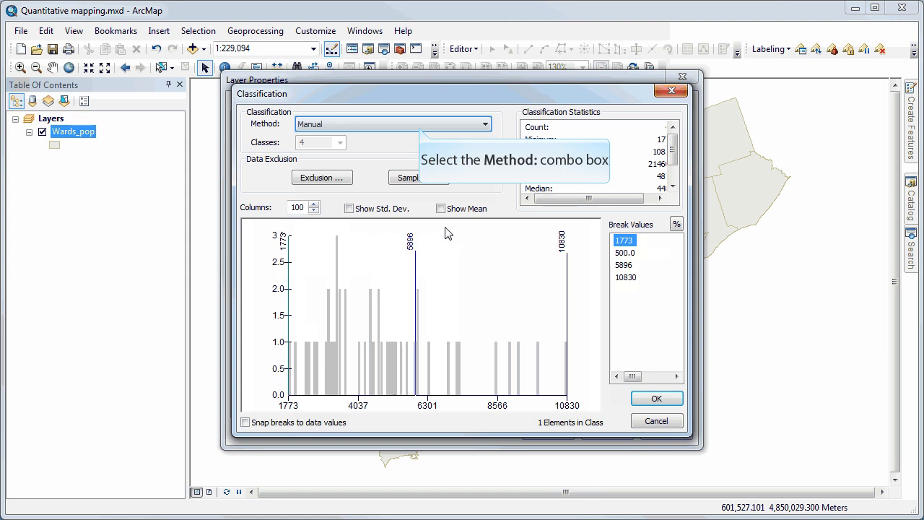
click(420, 126)
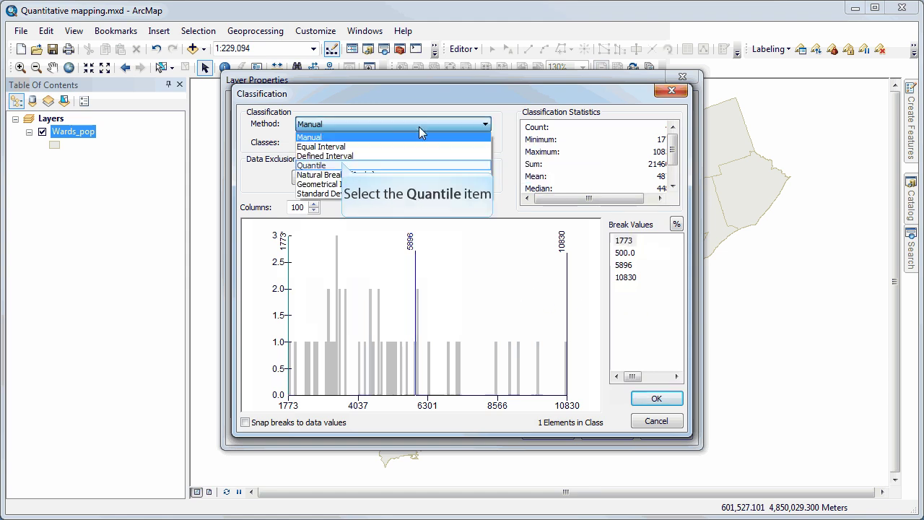
click(343, 165)
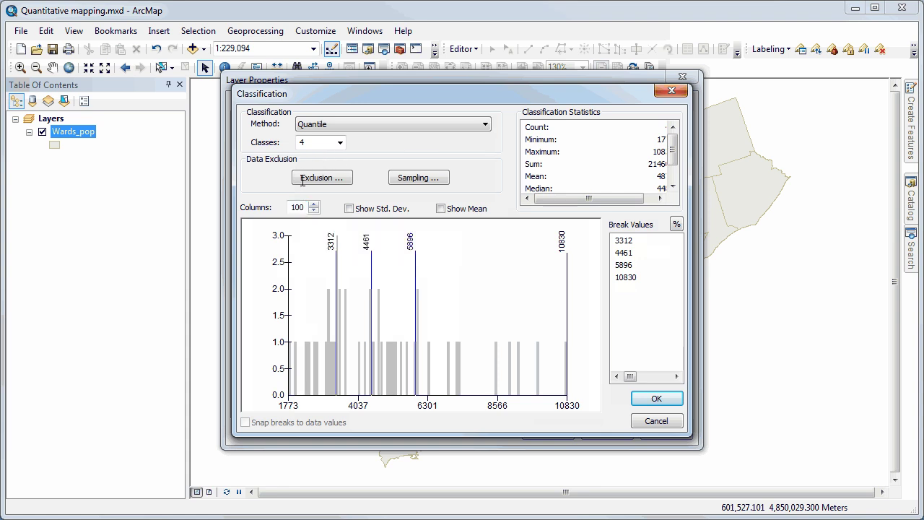
Set the histogram to 50 columns and show the mean.
double_click(296, 208)
text(50)
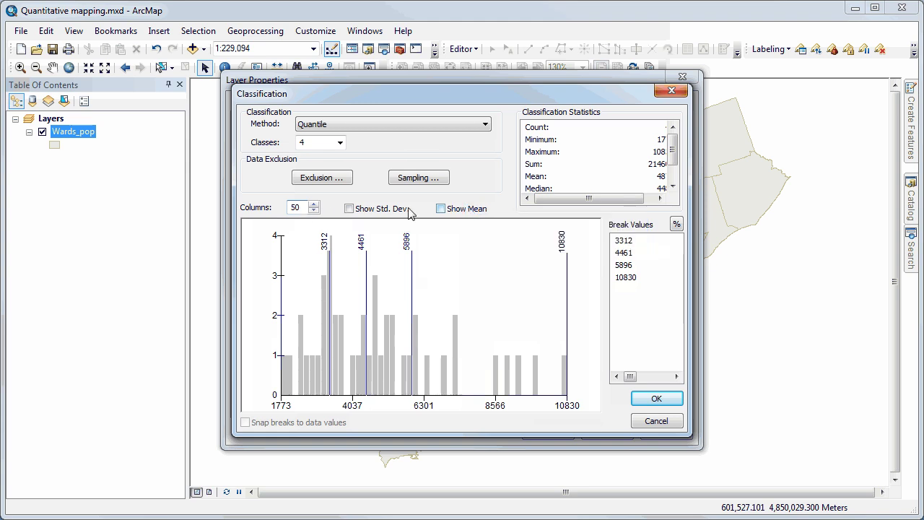
click(459, 209)
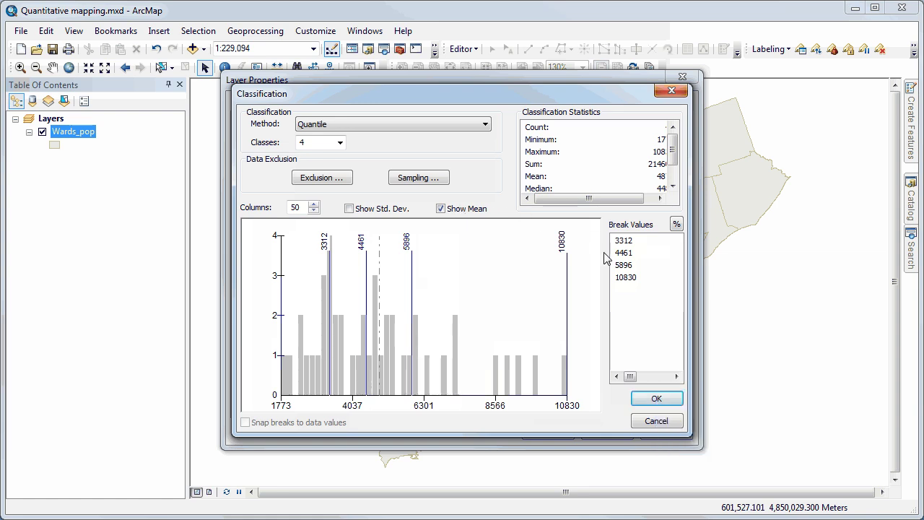
Apply the four Quantile density classes, shading wards from 1773–3312 to 5897–10830.
click(656, 399)
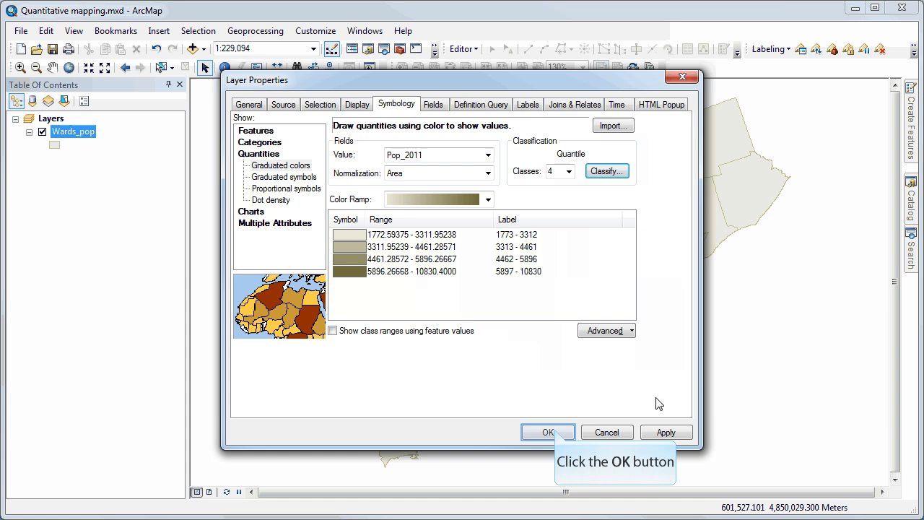
click(555, 431)
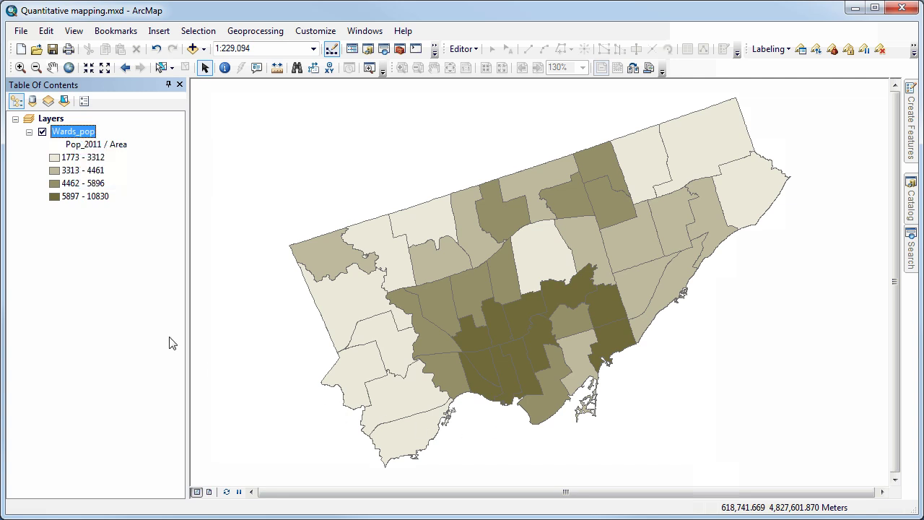
Switch the Wards_pop symbology to dot density with a dot value of 2000.
right_click(75, 137)
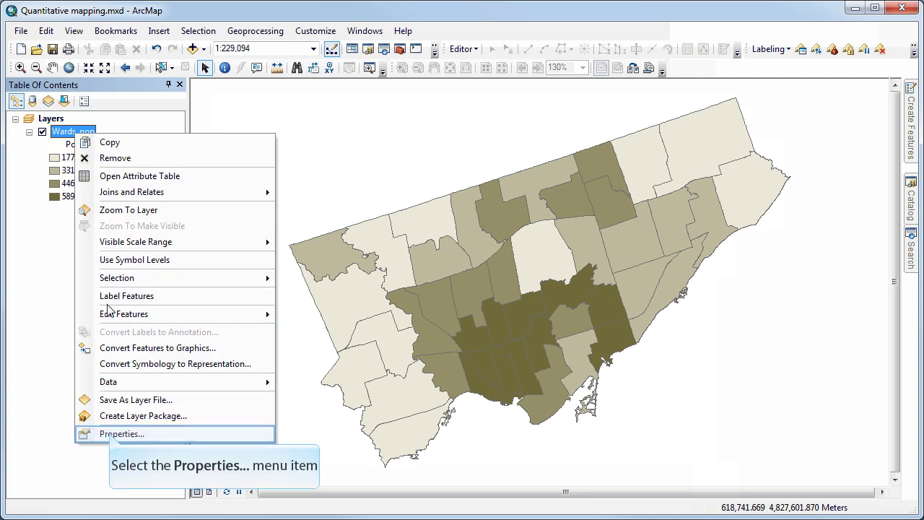
click(109, 433)
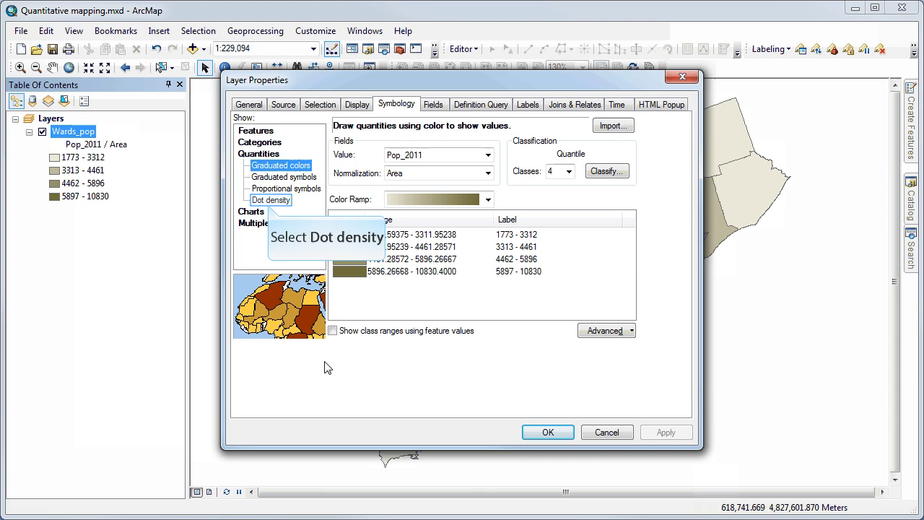
click(271, 202)
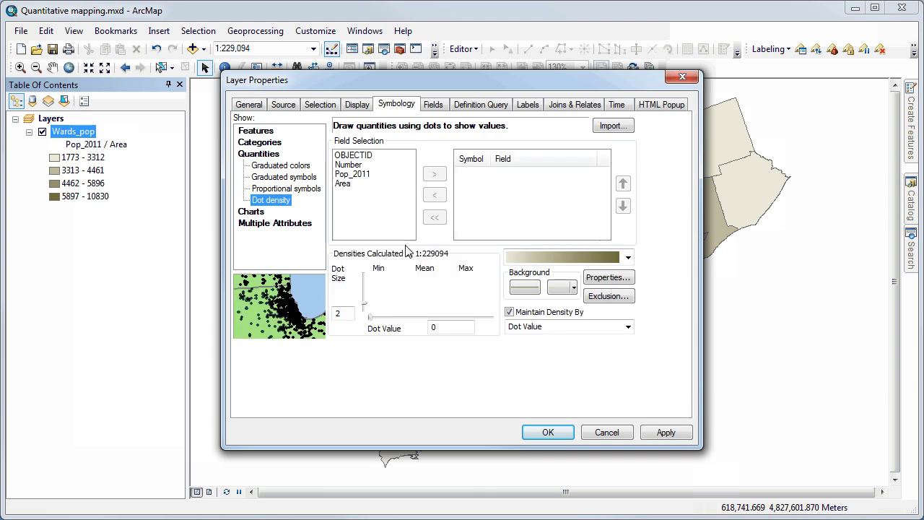
double_click(433, 327)
text(2000)
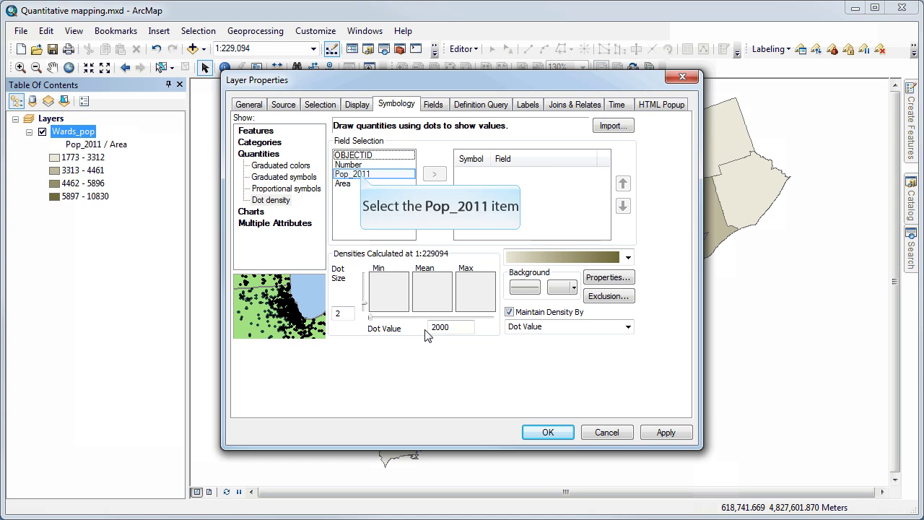
Draw Pop_2011 as olive dots and apply the dot density map.
click(363, 177)
click(434, 174)
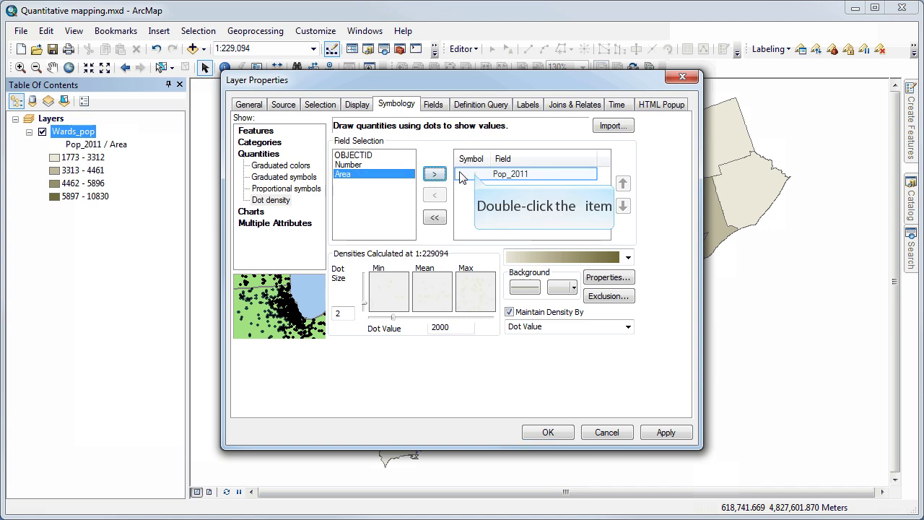
double_click(473, 173)
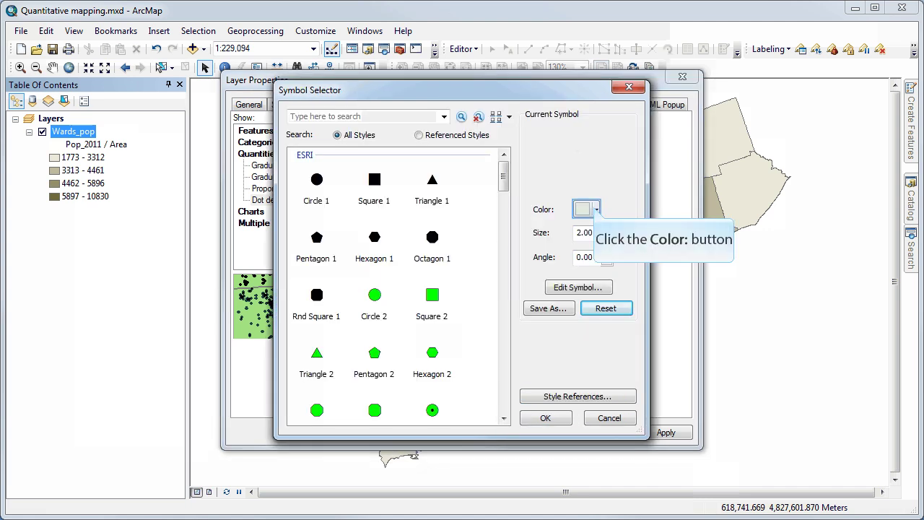
click(594, 209)
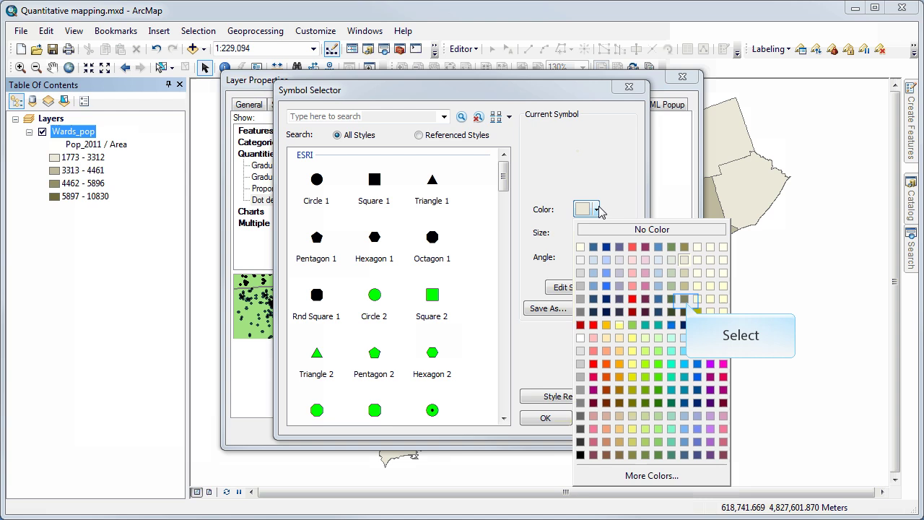
click(685, 299)
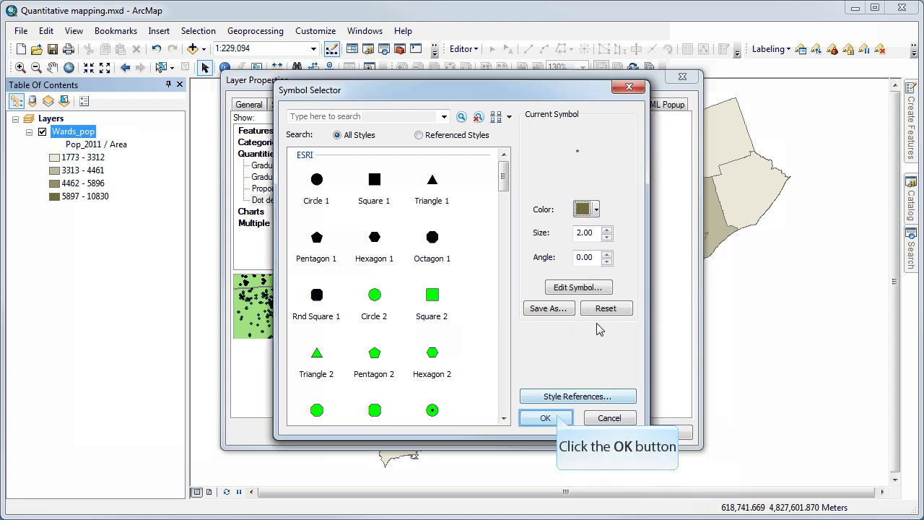
click(556, 416)
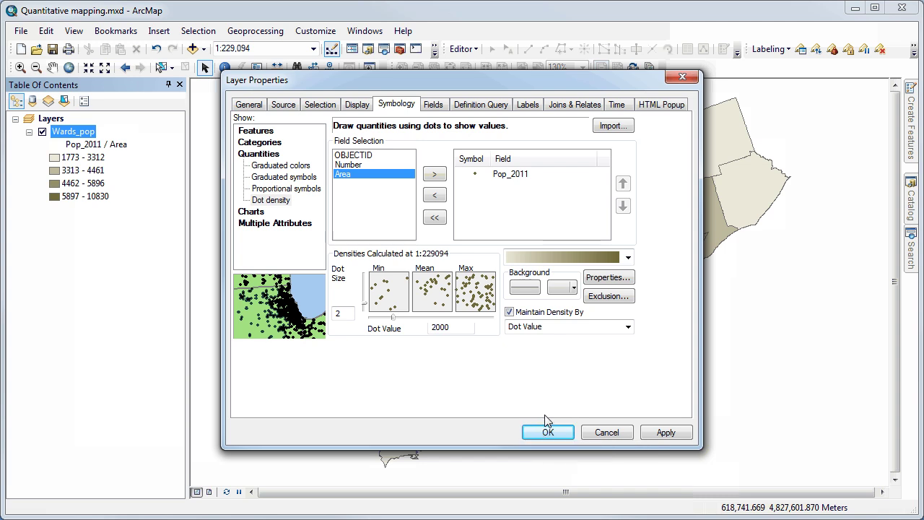
click(546, 431)
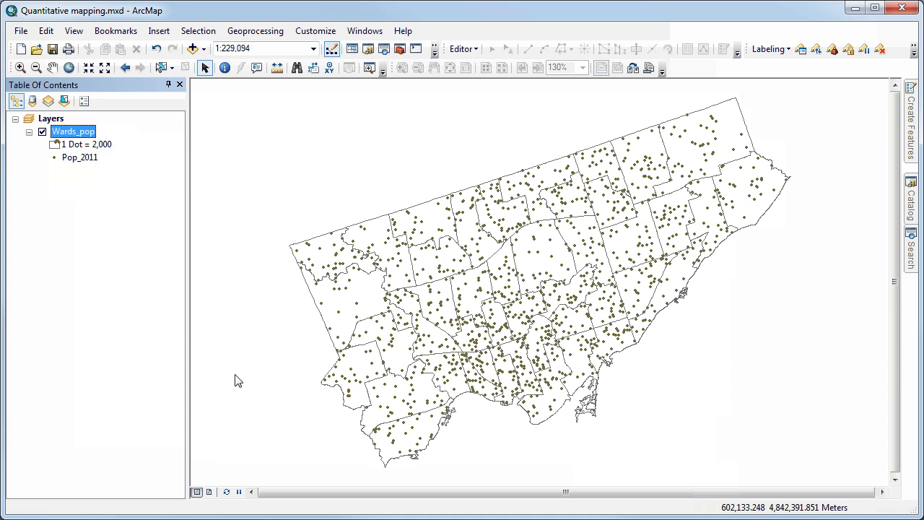
Remove the ward boundary lines by setting the background line colour to No Color.
right_click(86, 135)
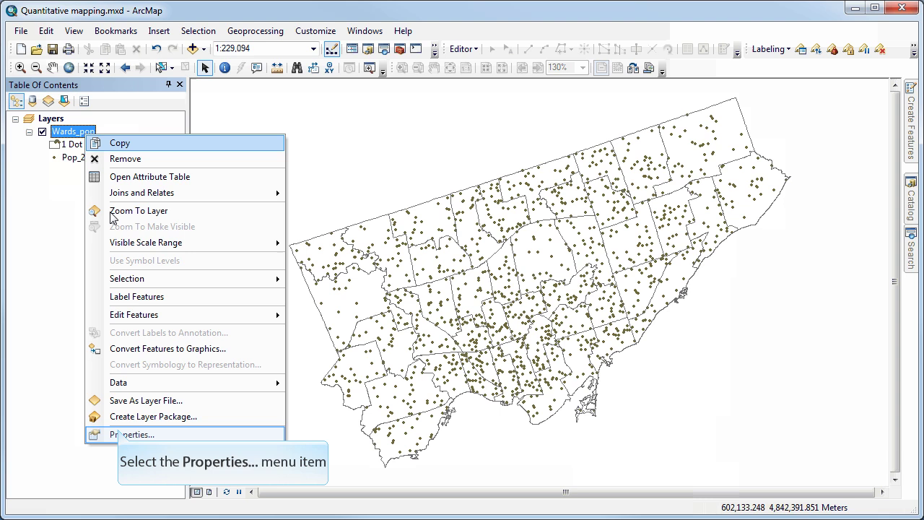
click(119, 434)
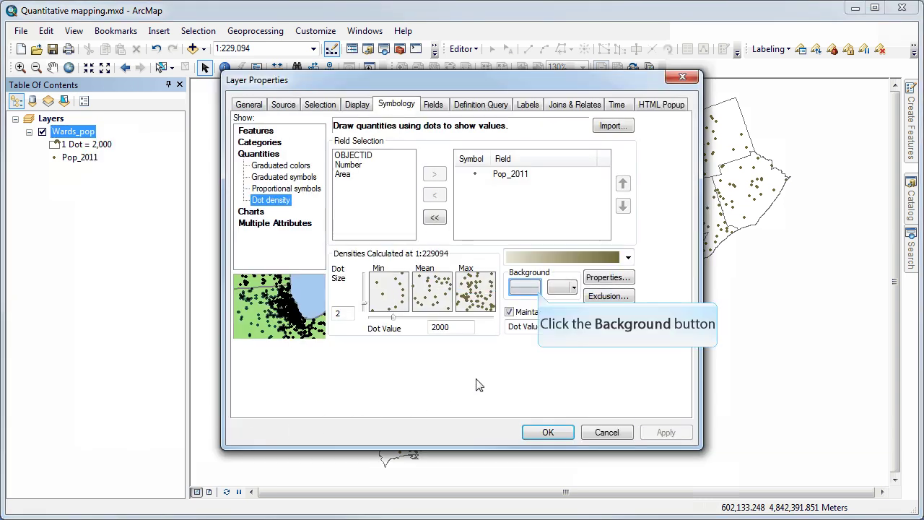
click(530, 399)
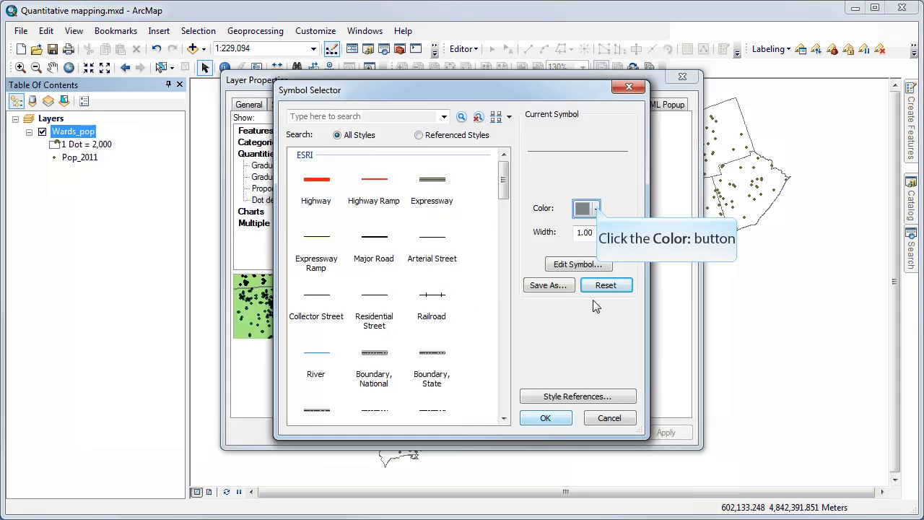
click(595, 208)
click(593, 231)
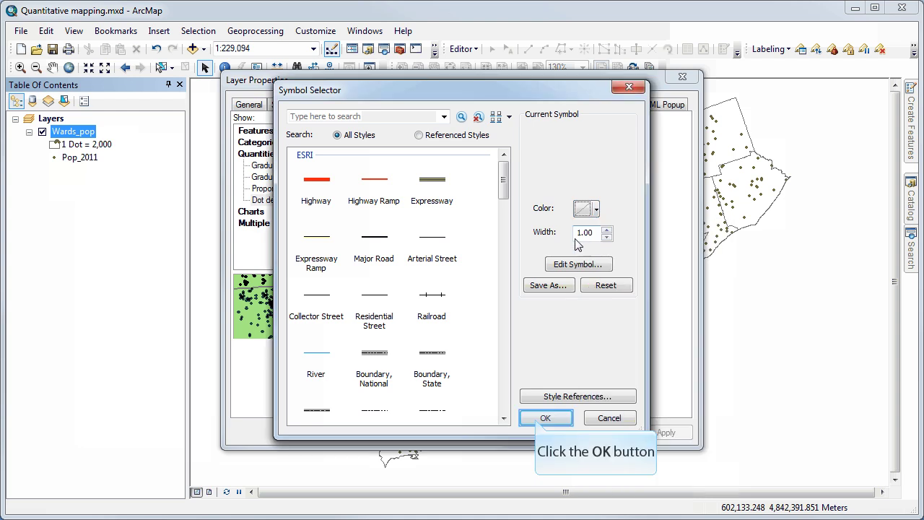
click(543, 418)
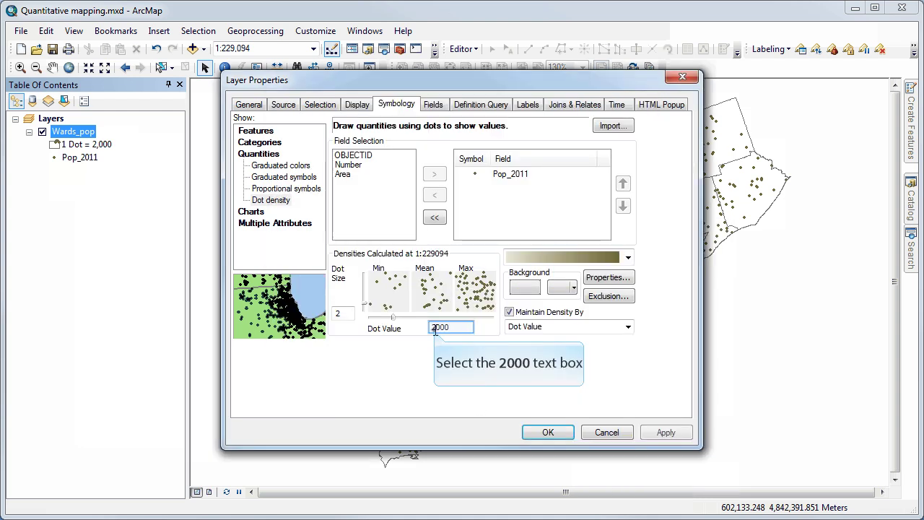
Lower the dot value to 1000 people per dot and apply it.
double_click(437, 328)
text(1000)
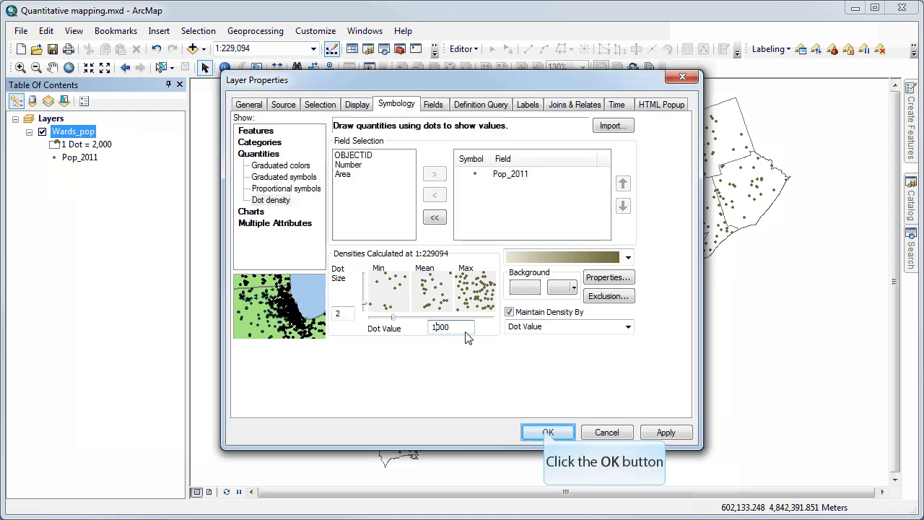
click(546, 432)
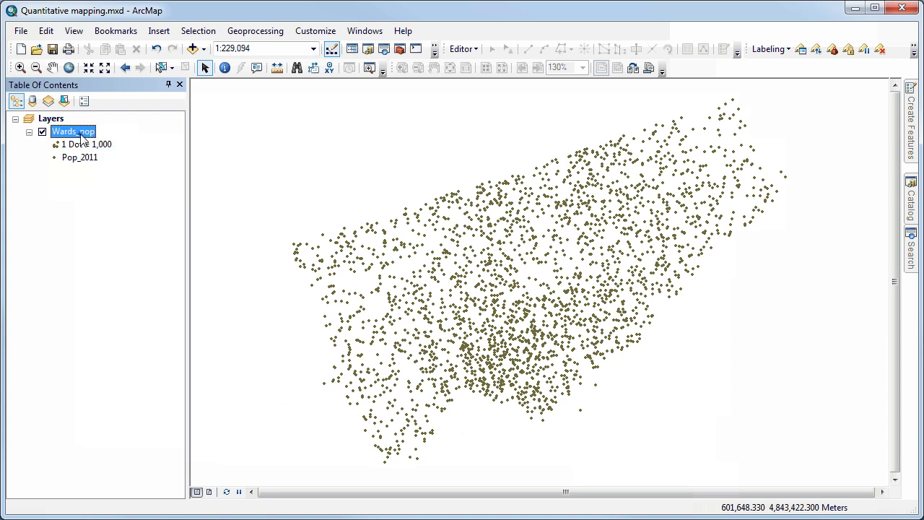
Reopen the Wards_pop attribute table and scroll to the Area column.
right_click(82, 138)
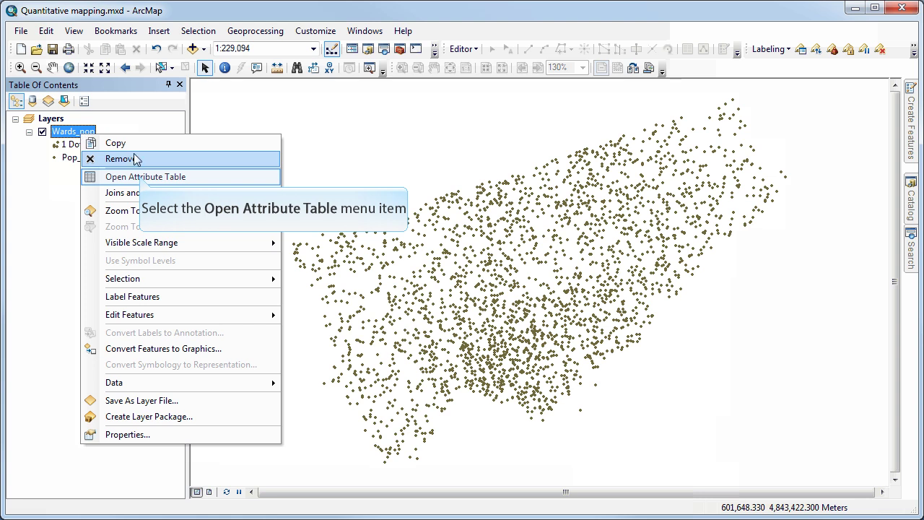
click(141, 177)
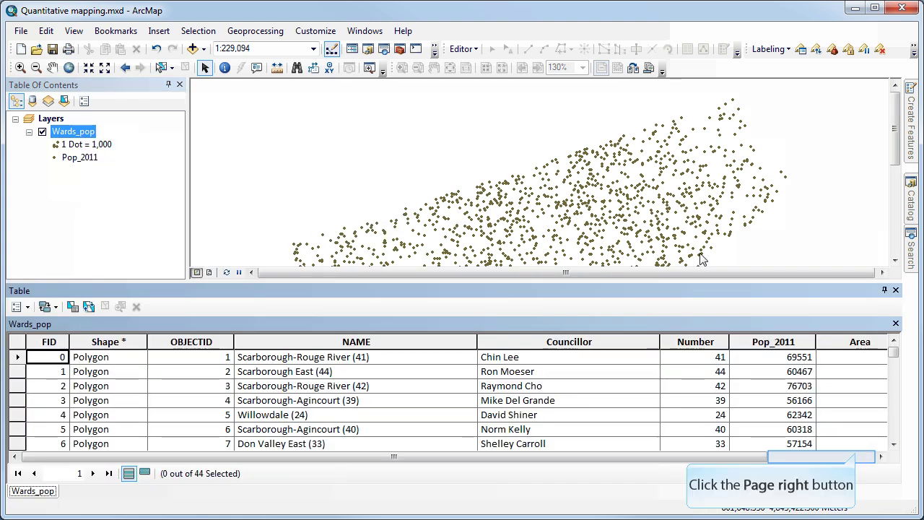
click(856, 454)
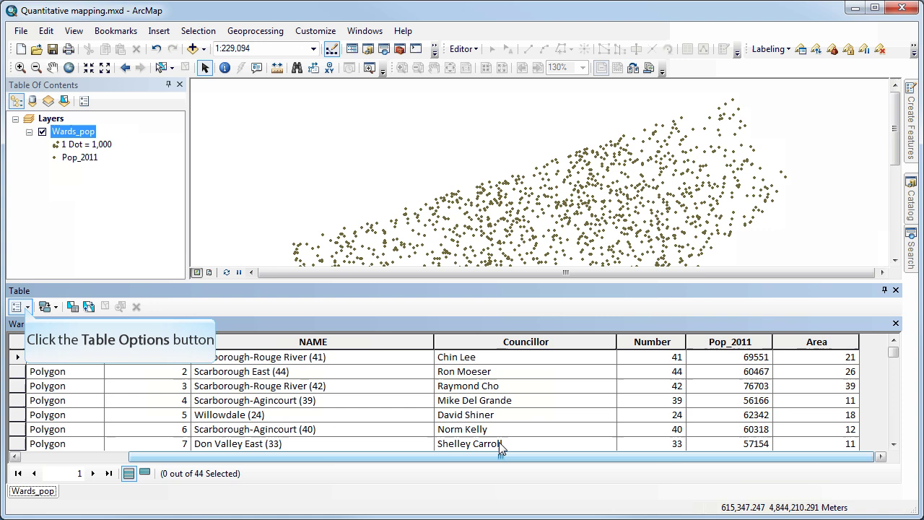
Add a Double field named Density to the table.
click(18, 307)
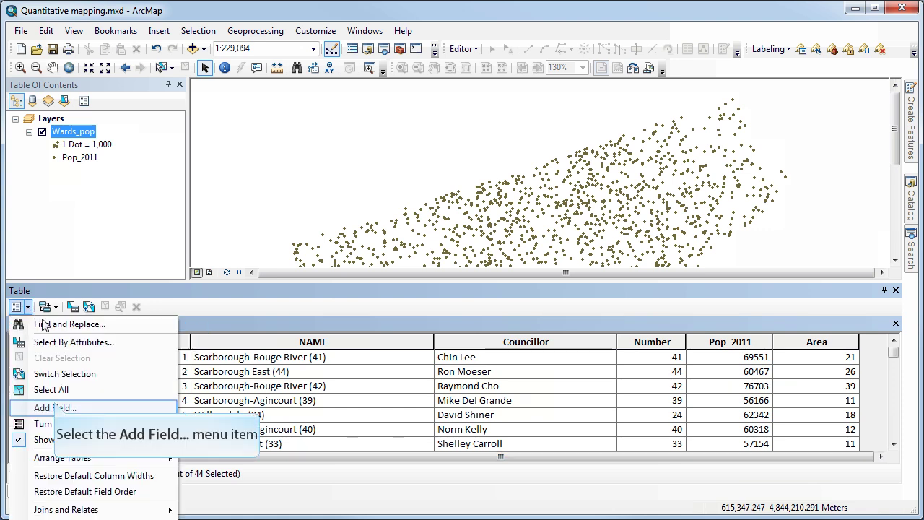
click(55, 407)
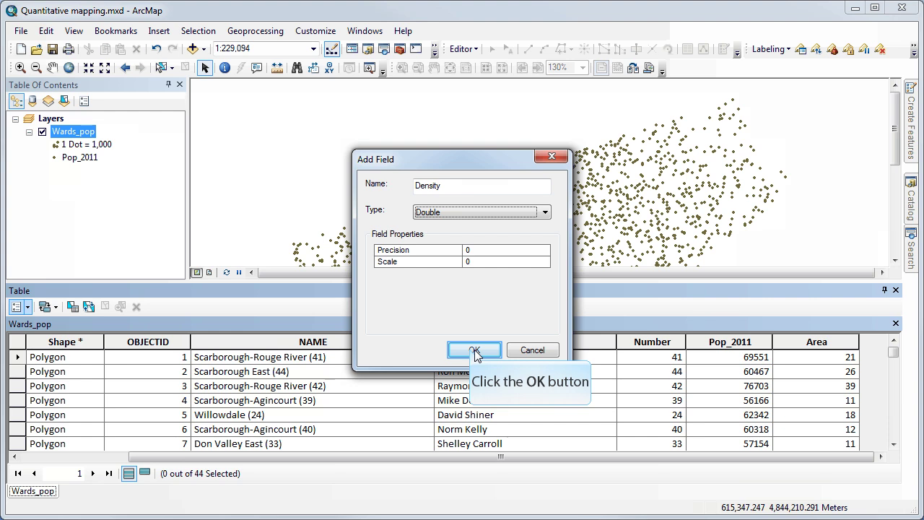
click(472, 350)
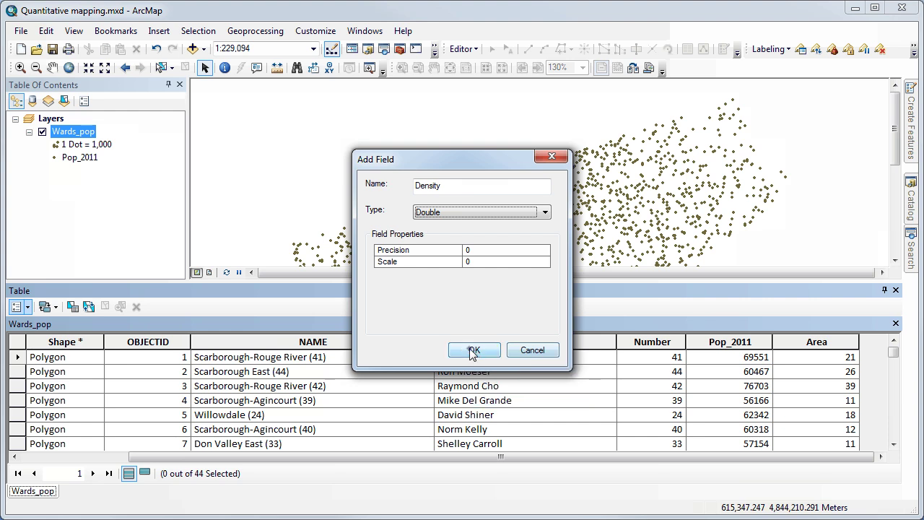
click(842, 455)
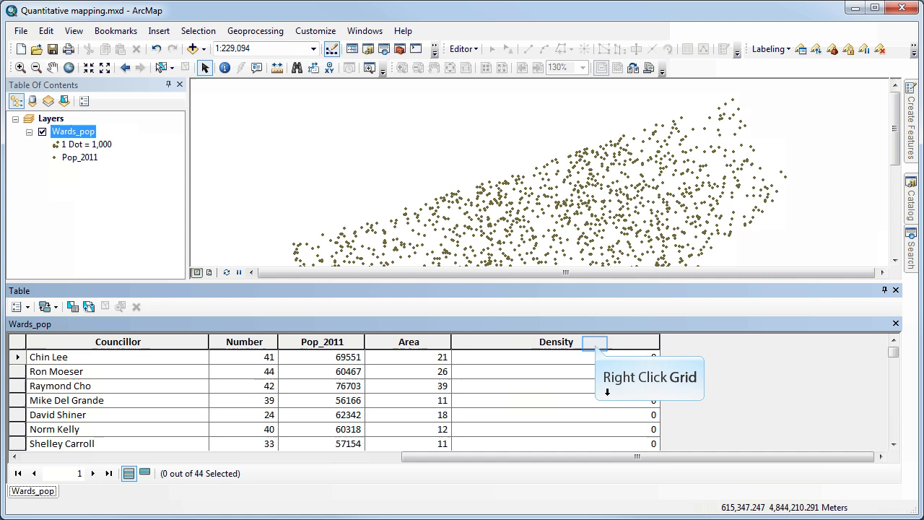
Fill Density with the expression [Pop_2011] / [Area] in the Field Calculator.
right_click(595, 343)
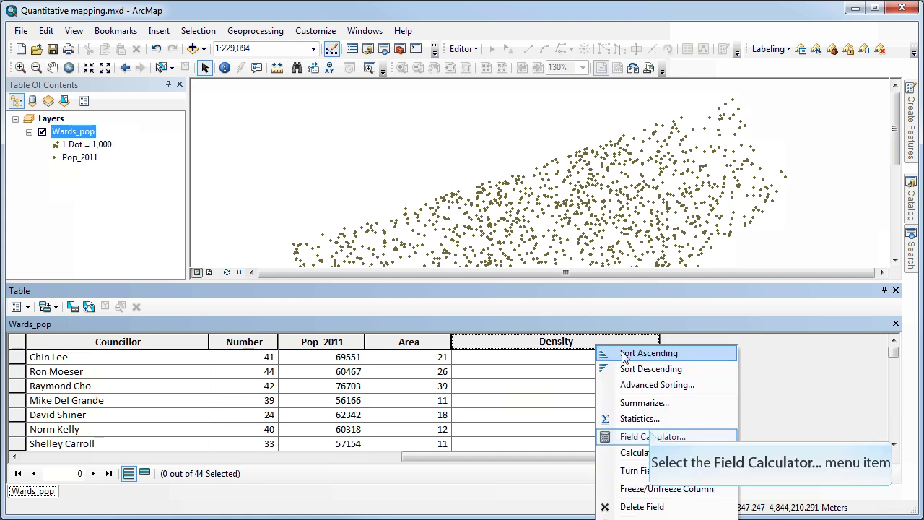
click(646, 436)
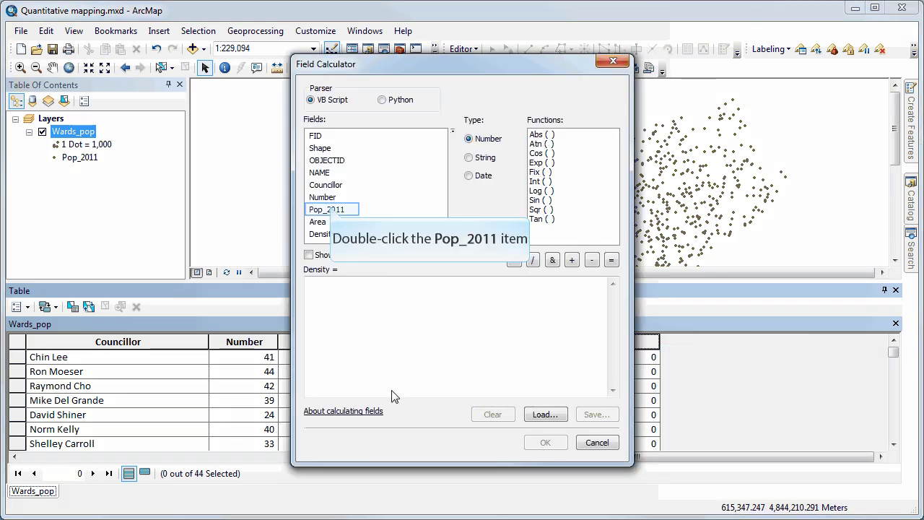
double_click(330, 209)
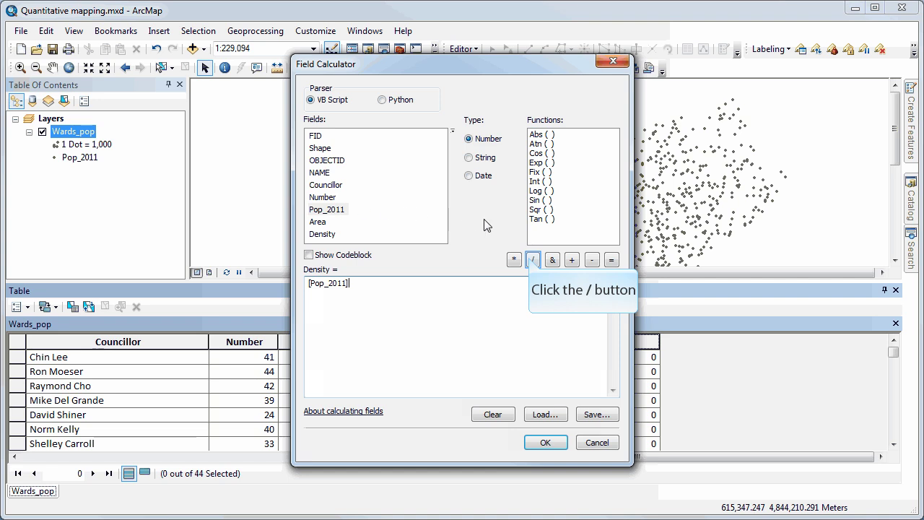
click(532, 259)
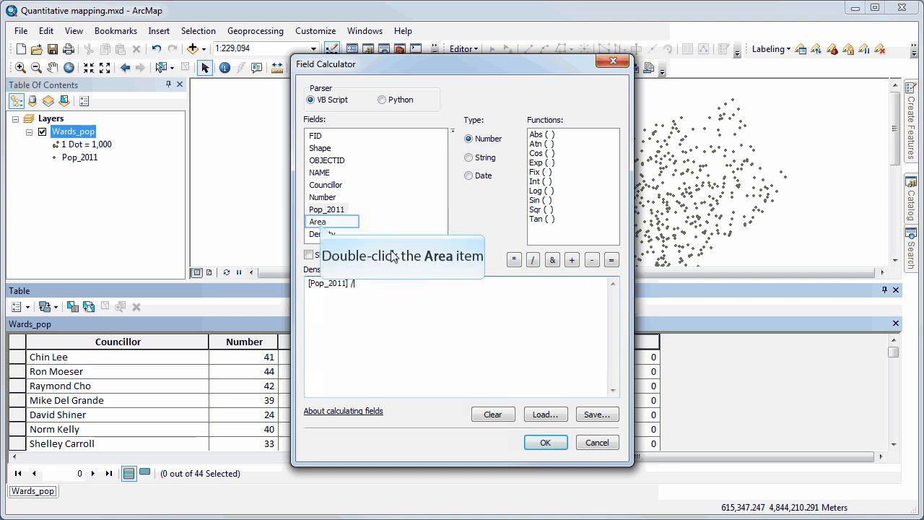
double_click(318, 221)
click(544, 442)
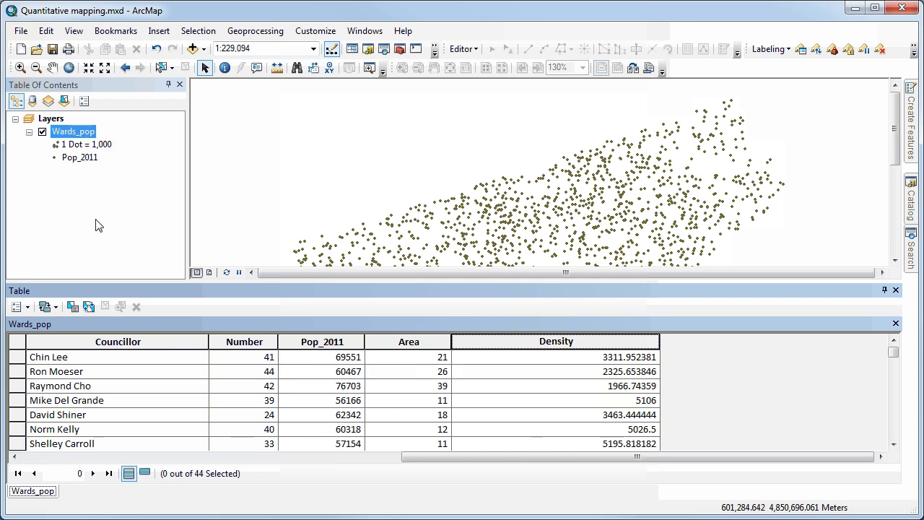
Switch the Wards_pop layer symbology to graduated colours classified by the Density field.
right_click(87, 136)
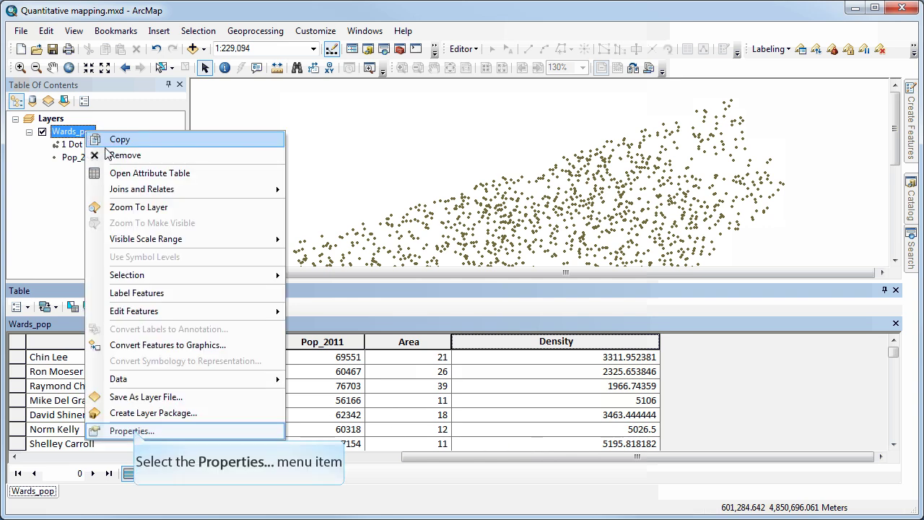
click(136, 431)
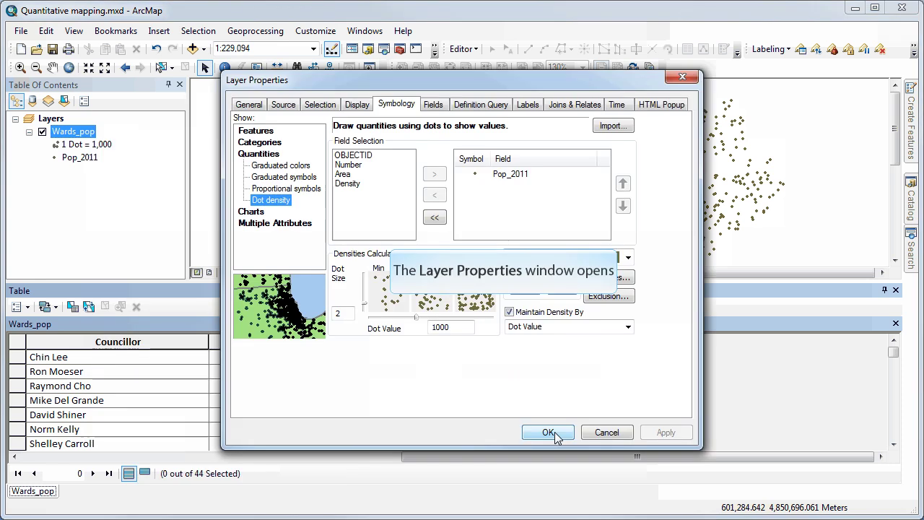
click(307, 167)
click(488, 155)
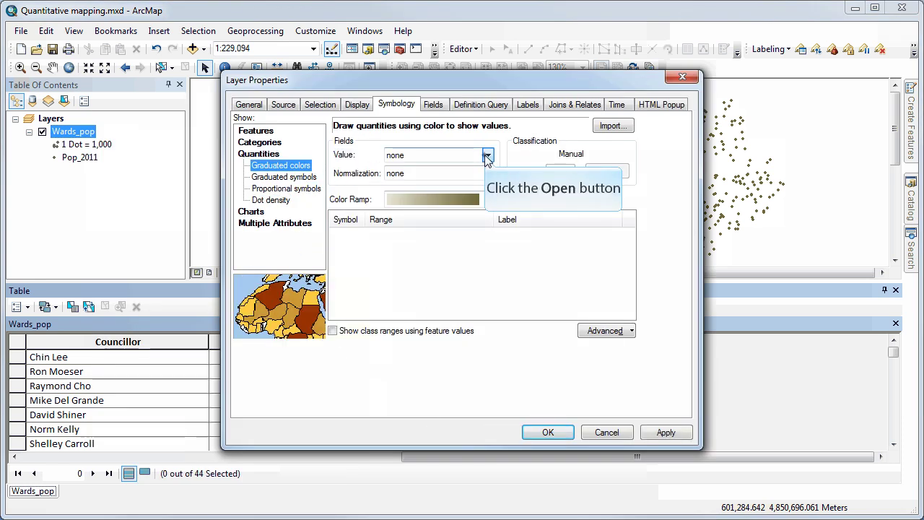
click(433, 215)
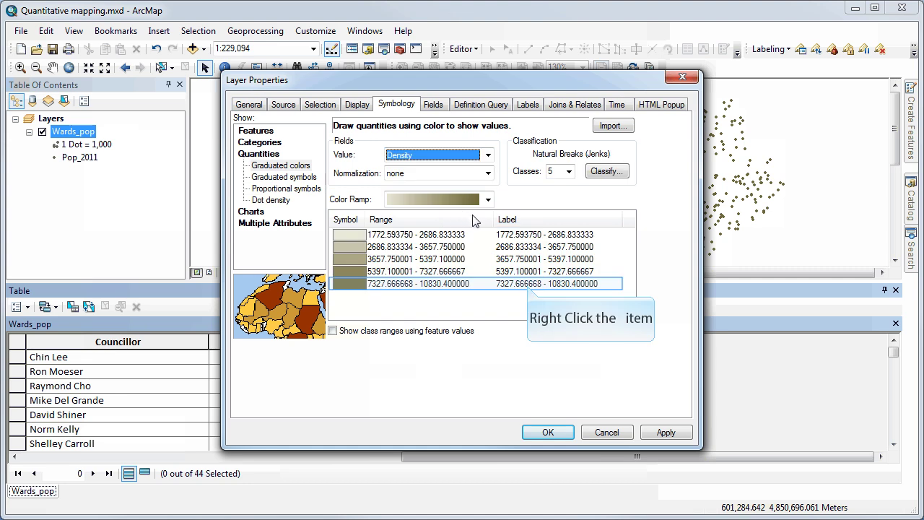
Format the class labels with thousands separators and apply the five-class Density symbology to the map.
right_click(528, 288)
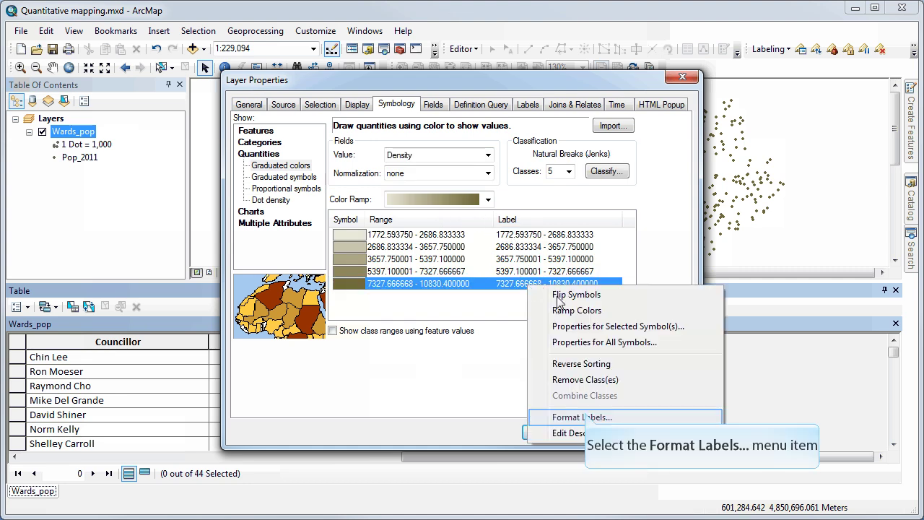
click(588, 411)
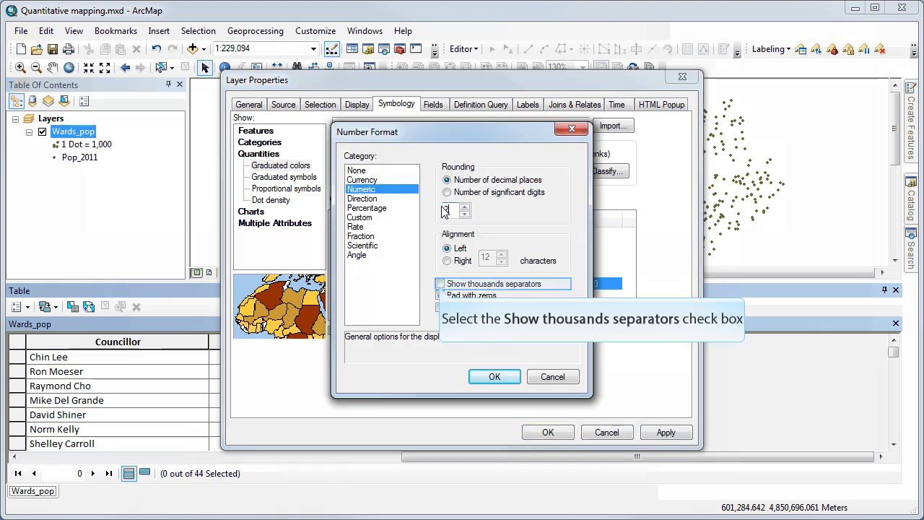
click(439, 284)
click(494, 376)
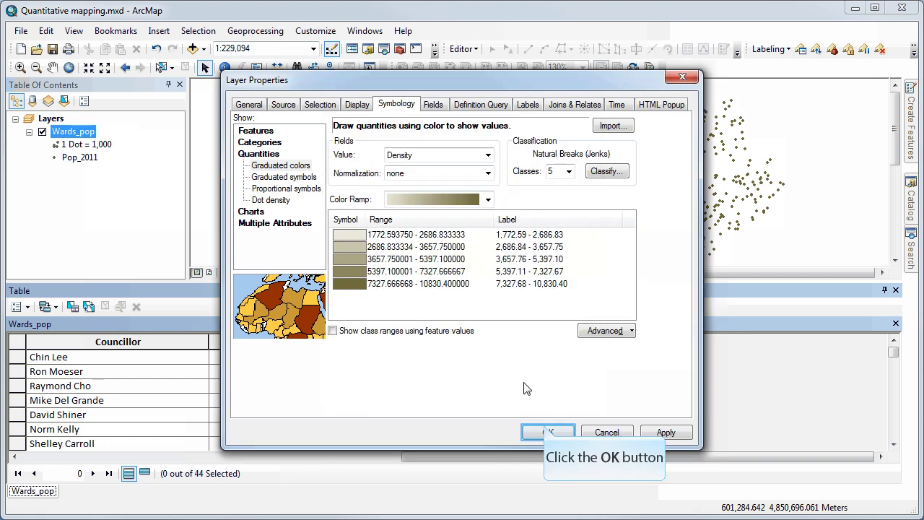
click(547, 429)
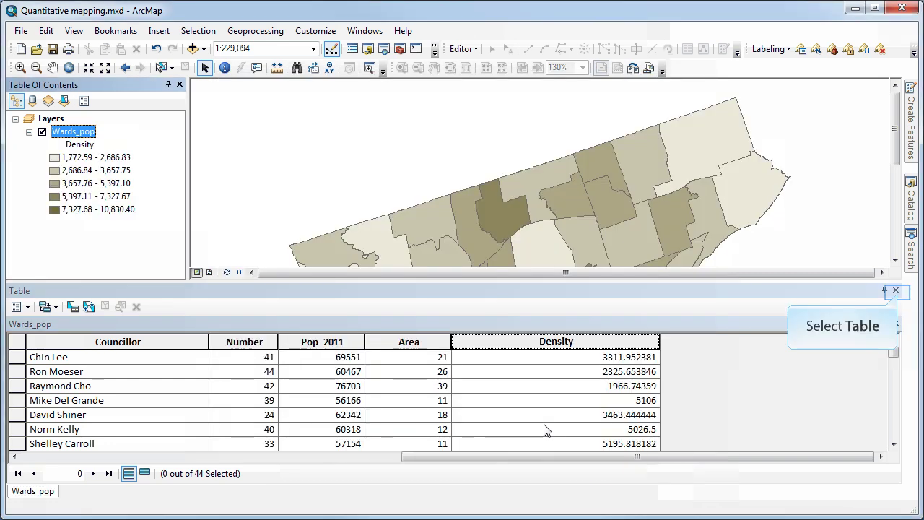
Close the Wards_pop attribute table so the shaded Density map shows in full.
click(896, 290)
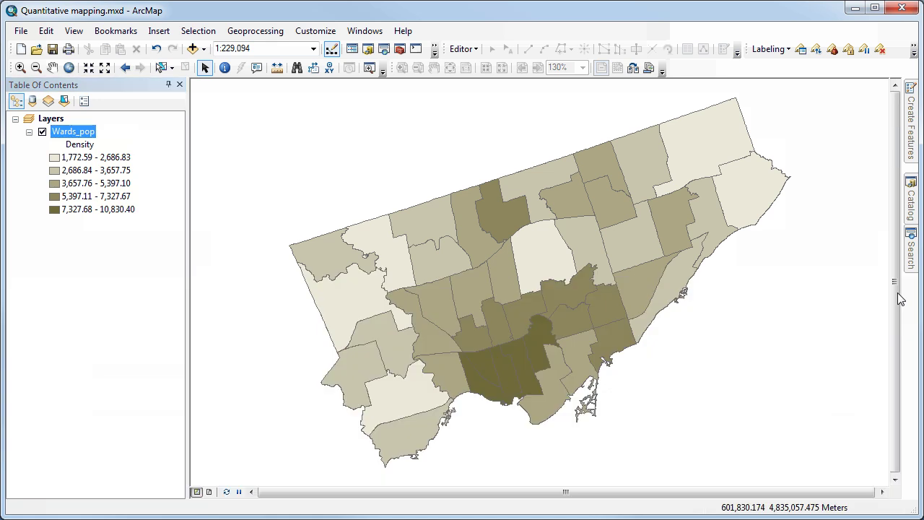